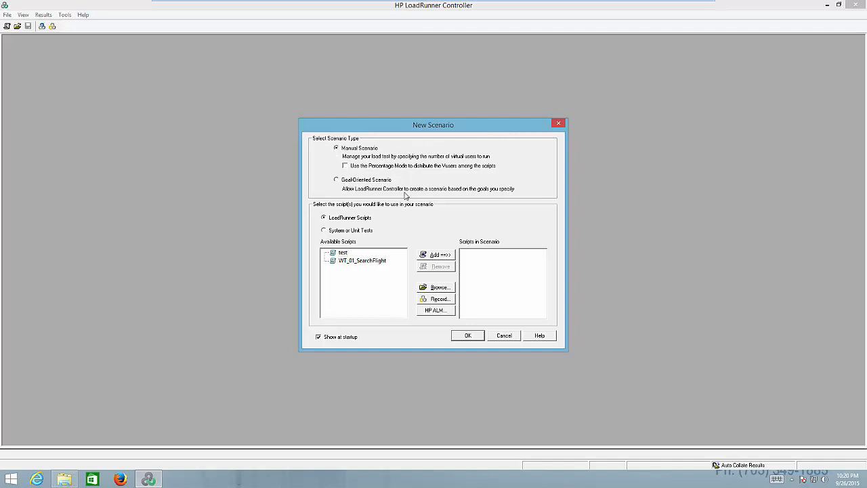
left_click(501, 337)
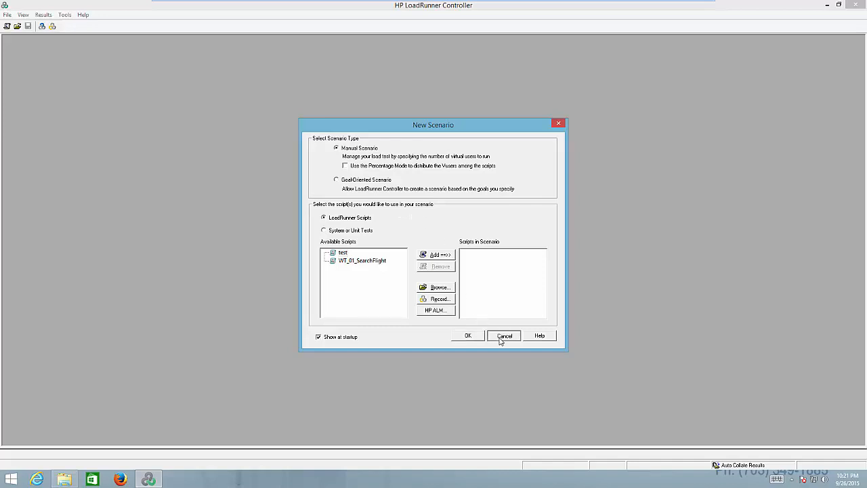
left_click(7, 14)
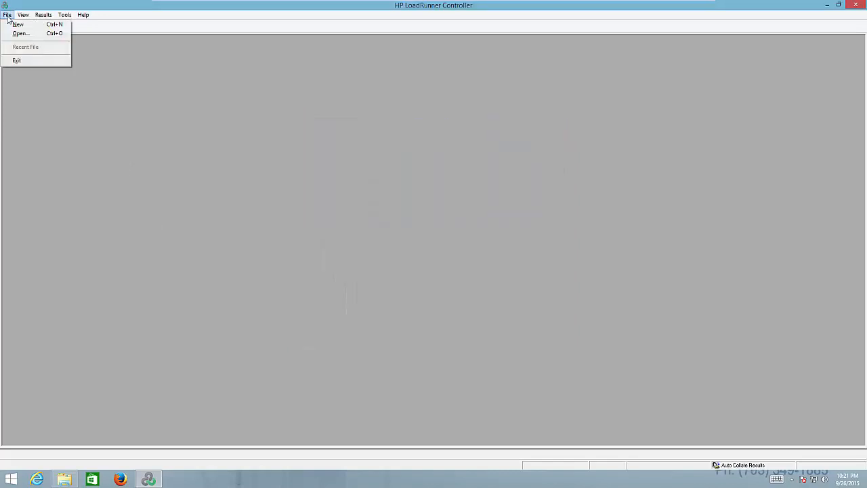
left_click(17, 27)
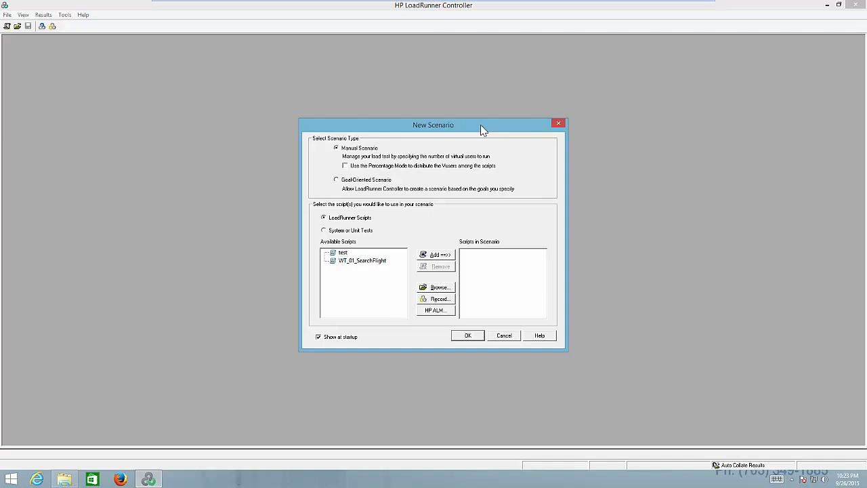
left_click(504, 336)
- View the dialog for opening an existing LoadRunner scenario, and cancel it without opening one
left_click(7, 15)
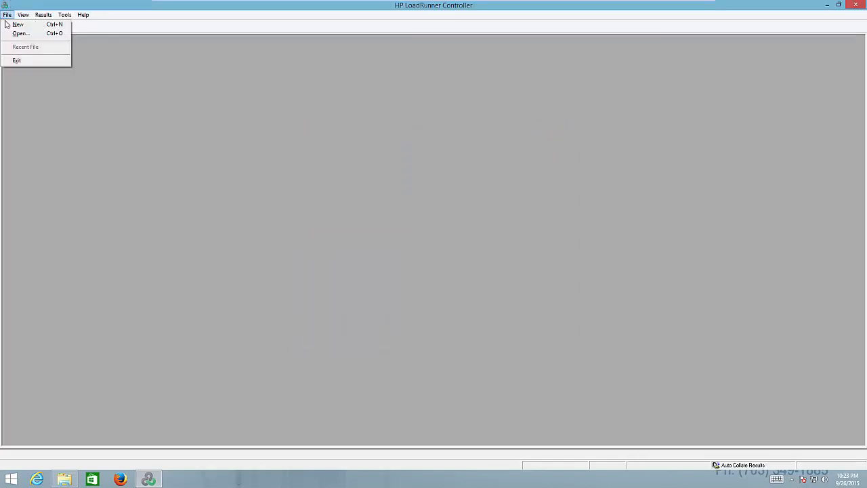
left_click(20, 33)
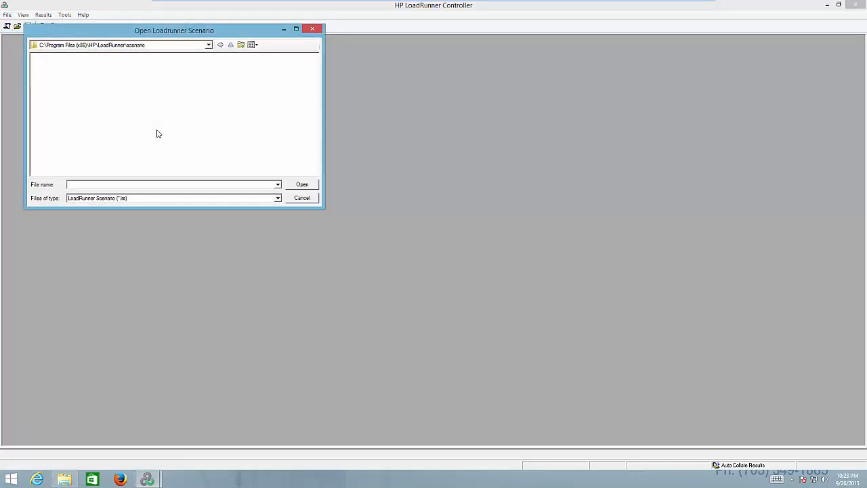
left_click(302, 199)
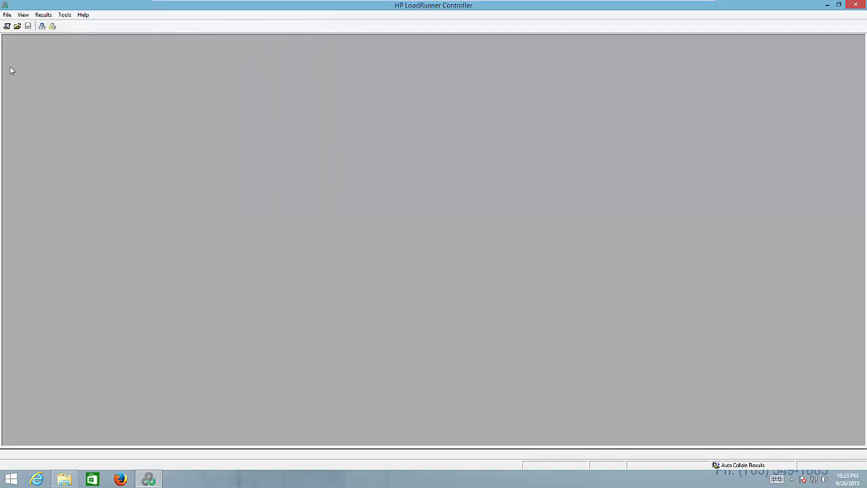
- Create a new manual scenario that uses the WT_01_SearchFlight script
left_click(6, 14)
left_click(17, 24)
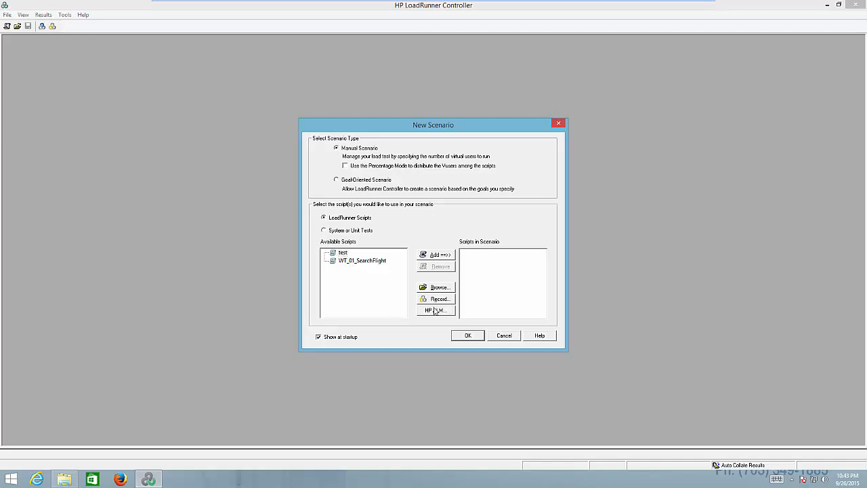
left_click(367, 264)
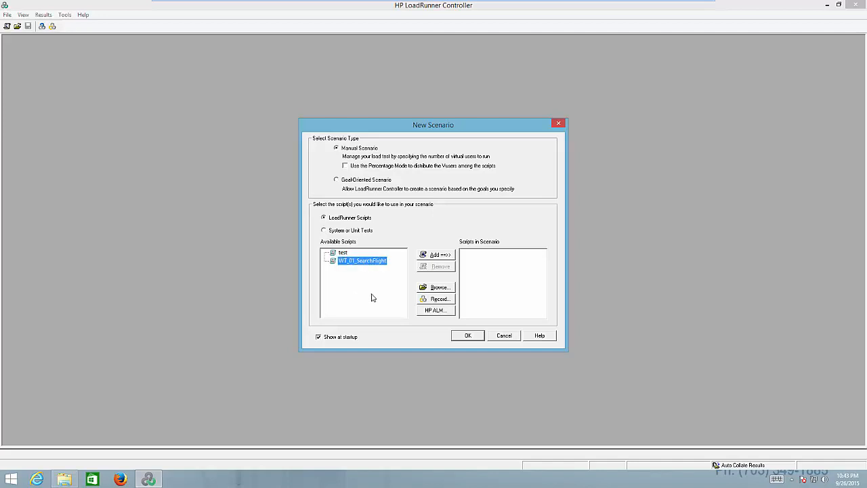
left_click(438, 256)
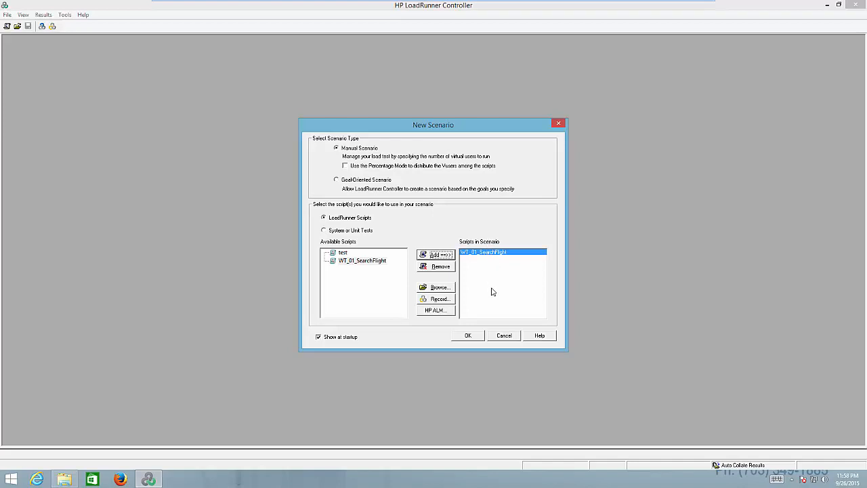
left_click(467, 337)
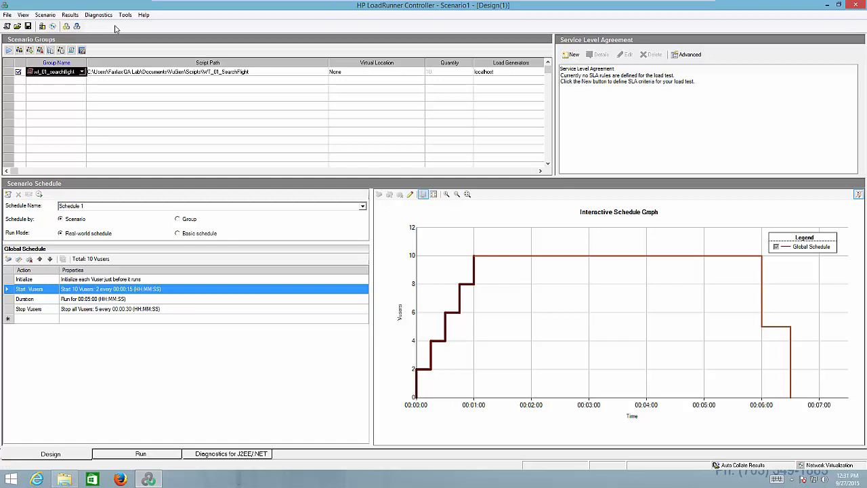
- View the scenario's list of load generators and close it
left_click(42, 26)
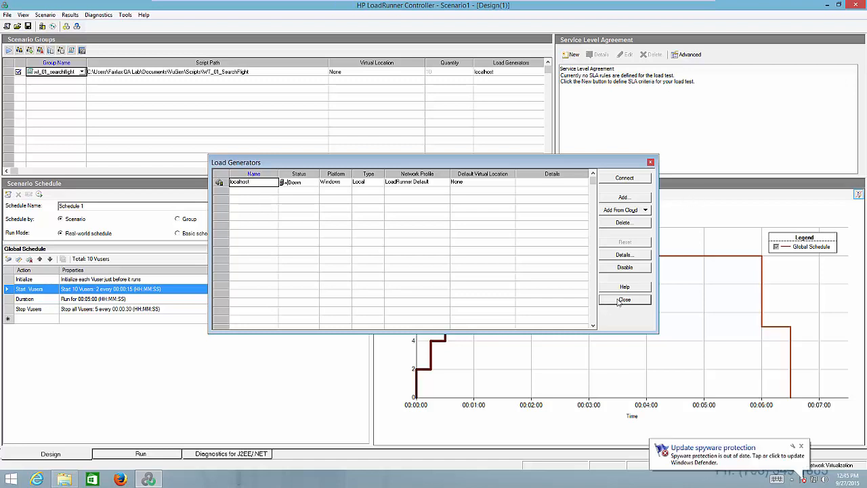
left_click(624, 300)
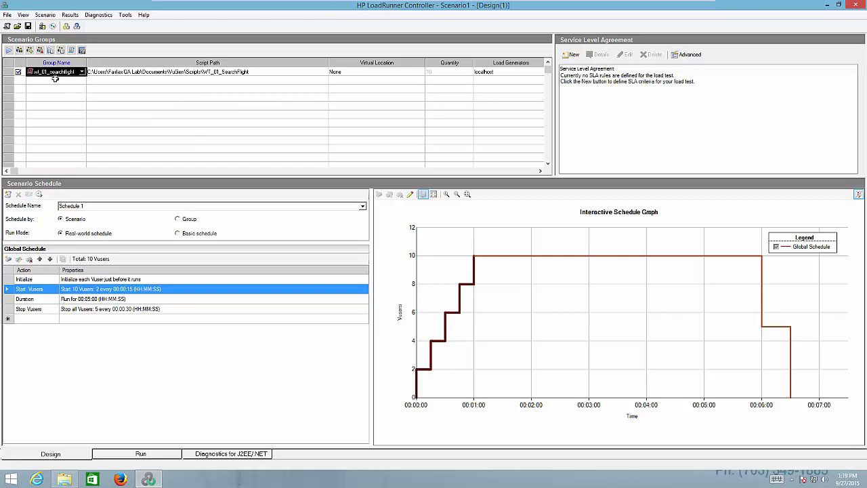
- Examine the network parameters and runtime options of the India to US EC virtual location, and cancel without changes
left_click(54, 27)
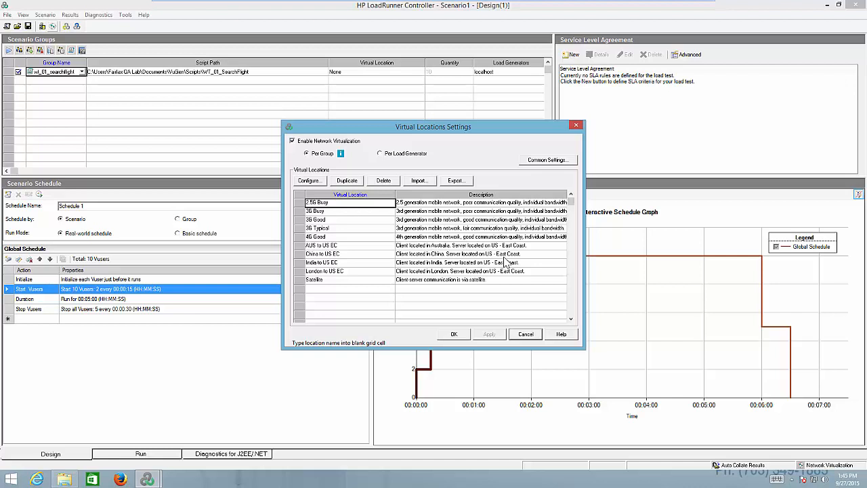
left_click(350, 297)
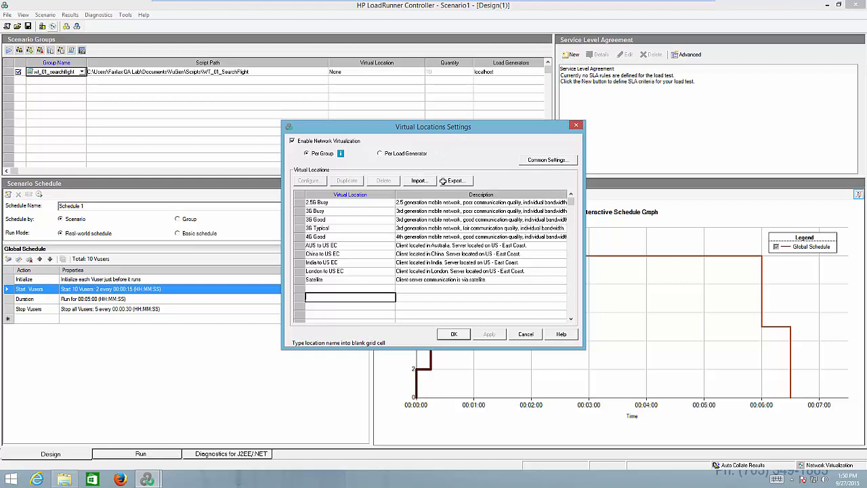
left_click(349, 263)
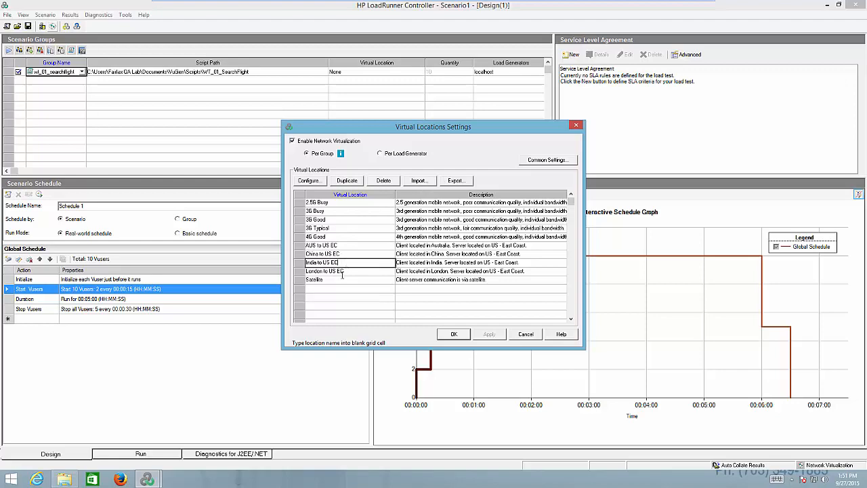
left_click(312, 182)
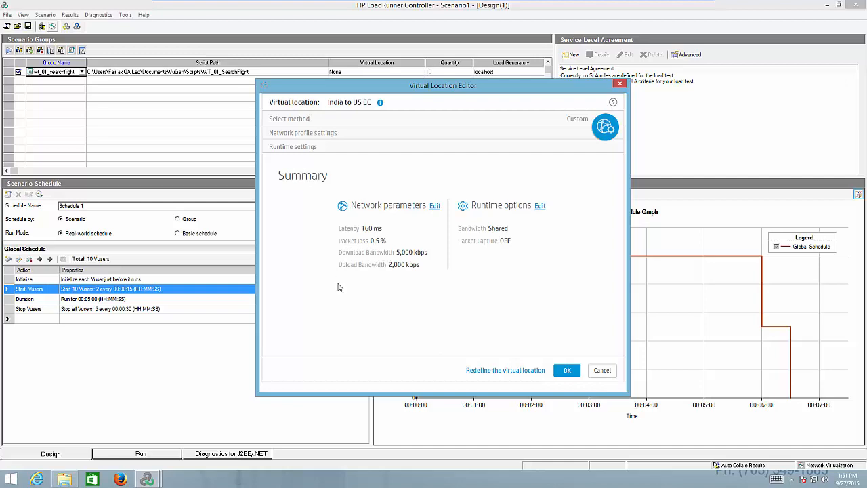
left_click(604, 372)
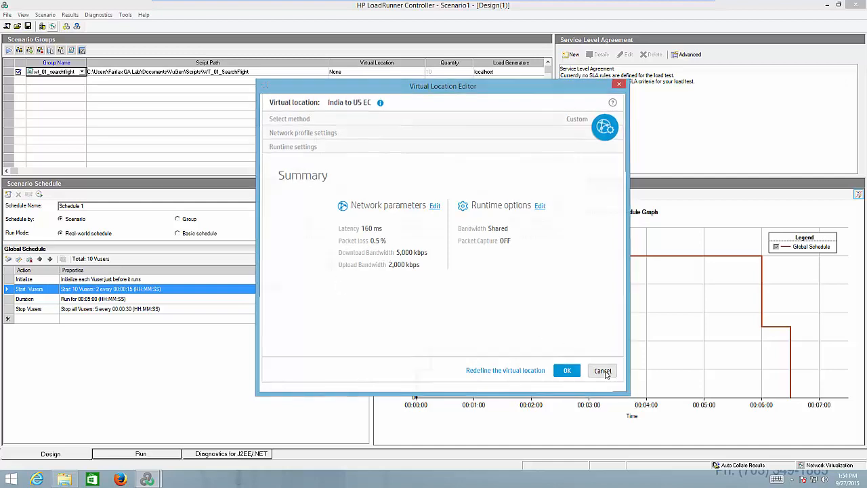
left_click(518, 333)
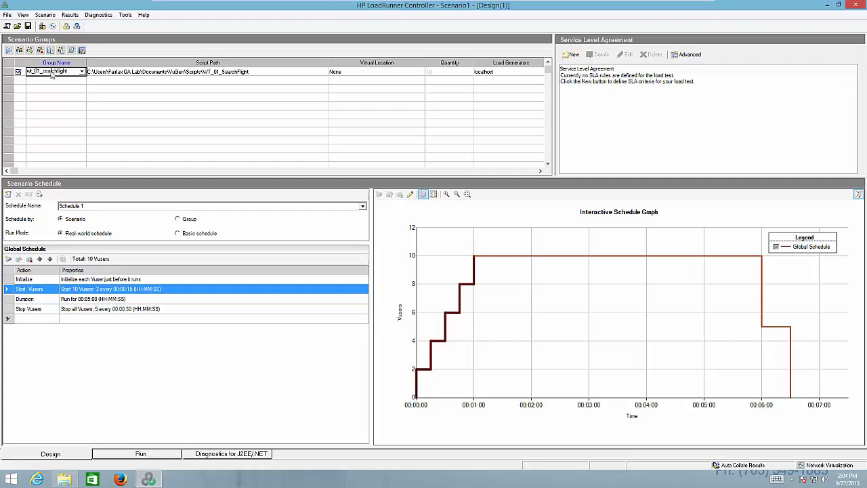
- Examine the options for adding a scenario group, including browsing for a script, and cancel without adding one
left_click(259, 143)
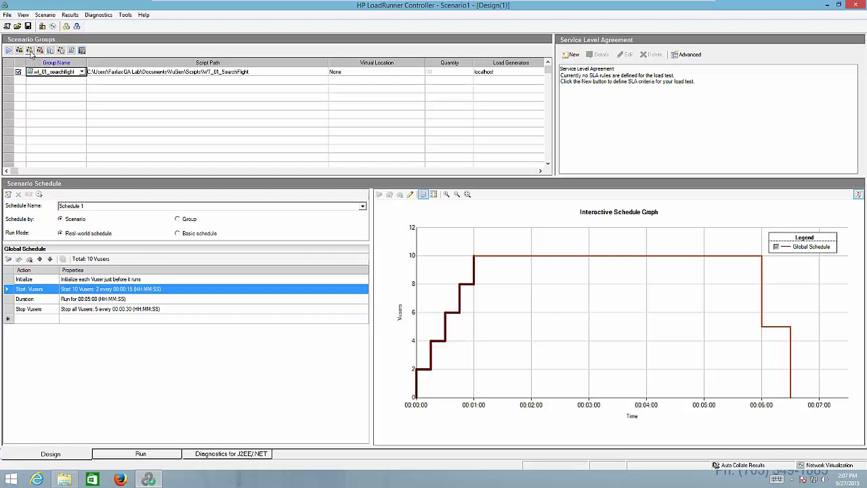
double_click(238, 127)
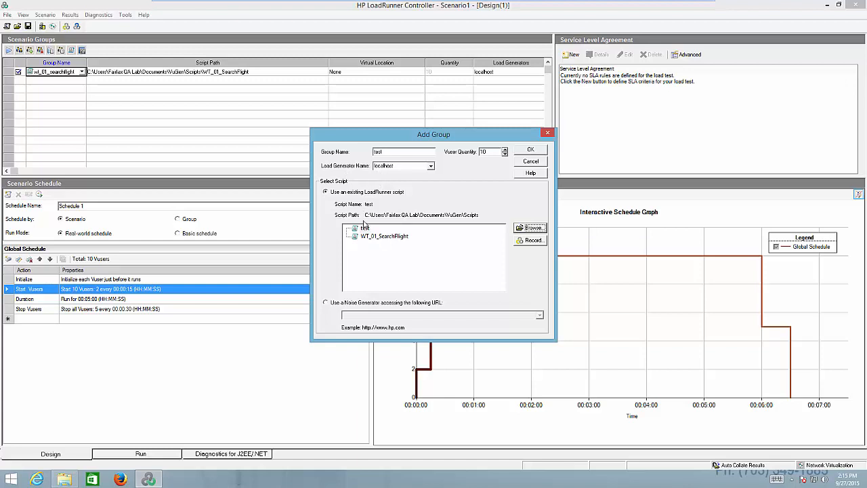
left_click(529, 228)
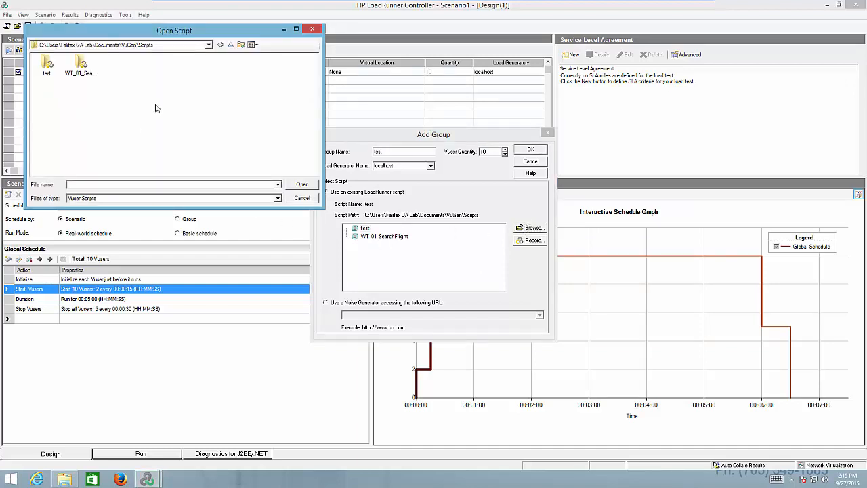
left_click(302, 198)
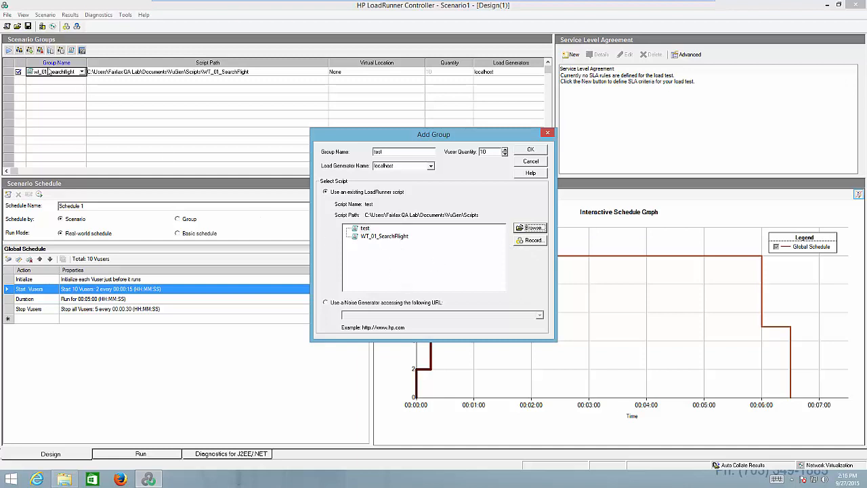
left_click(530, 162)
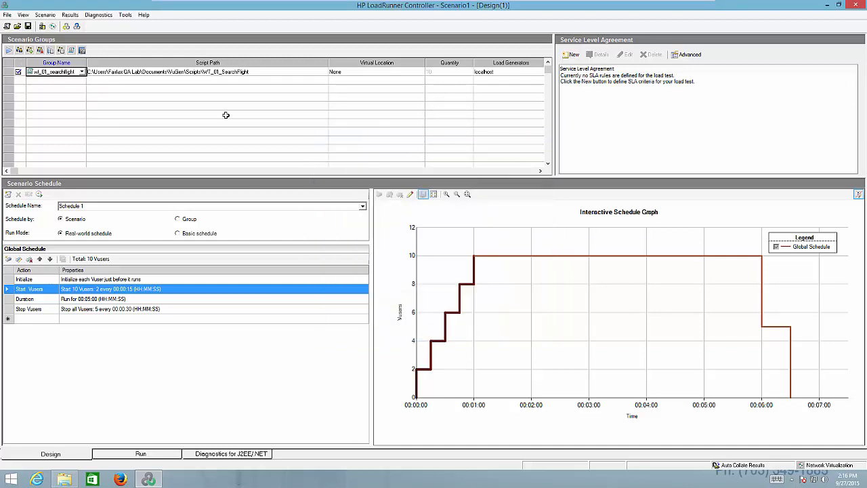
left_click(160, 115)
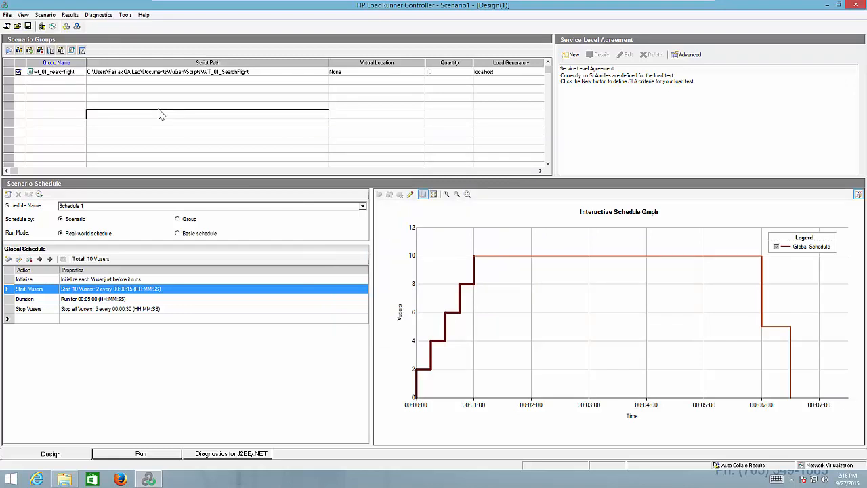
right_click(6, 84)
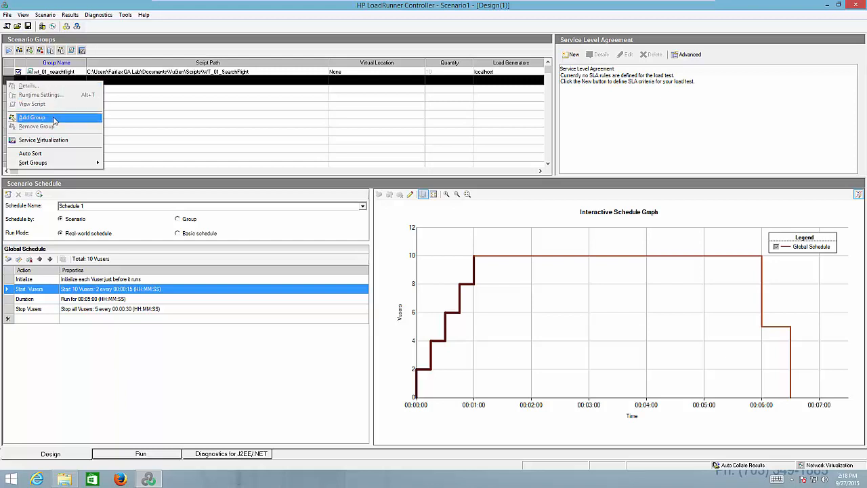
left_click(214, 131)
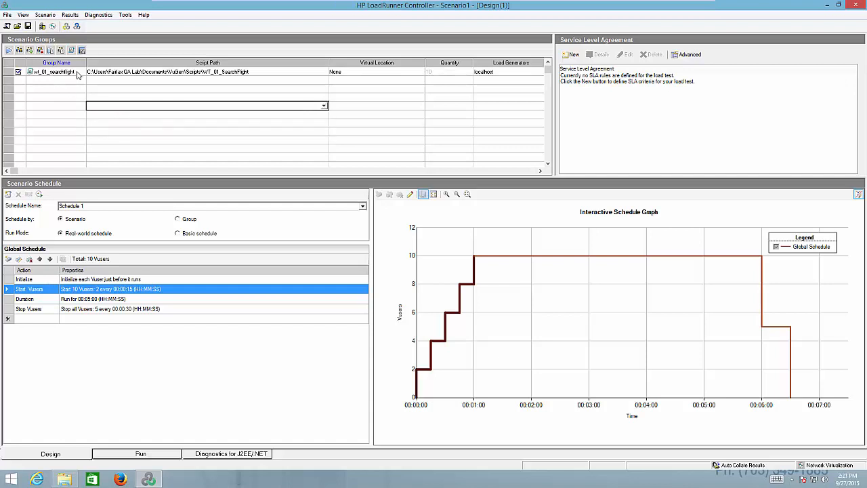
- Request removal of the wt_01_searchflight group from the scenario, and decline the deletion
left_click(96, 71)
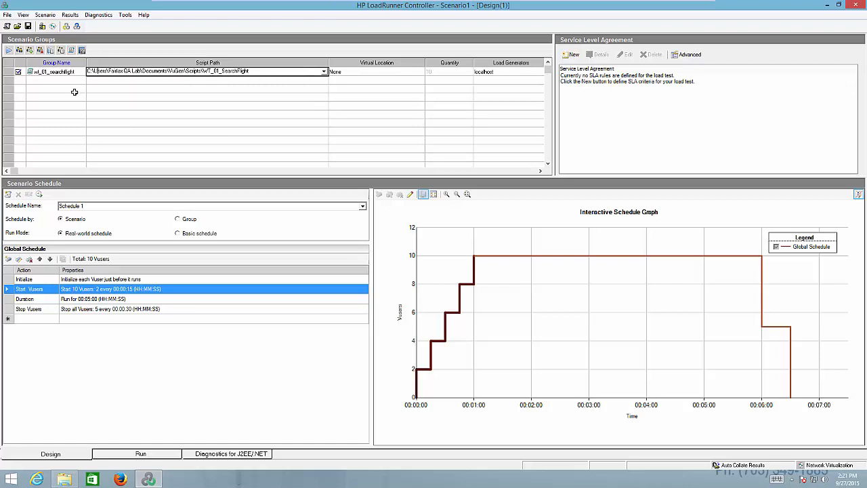
left_click(40, 51)
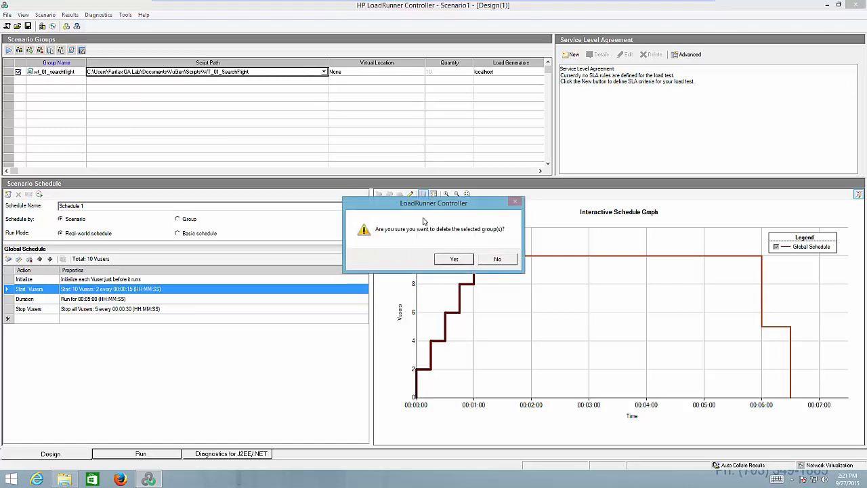
left_click_drag(409, 191, 372, 125)
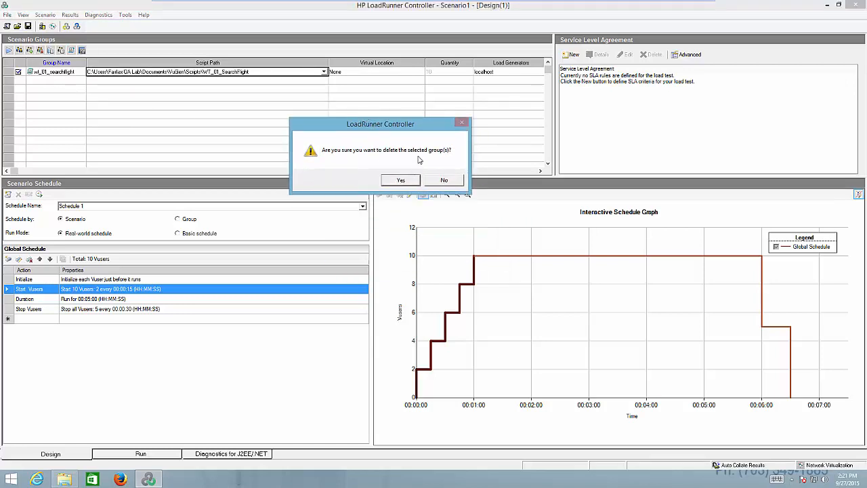
left_click(444, 180)
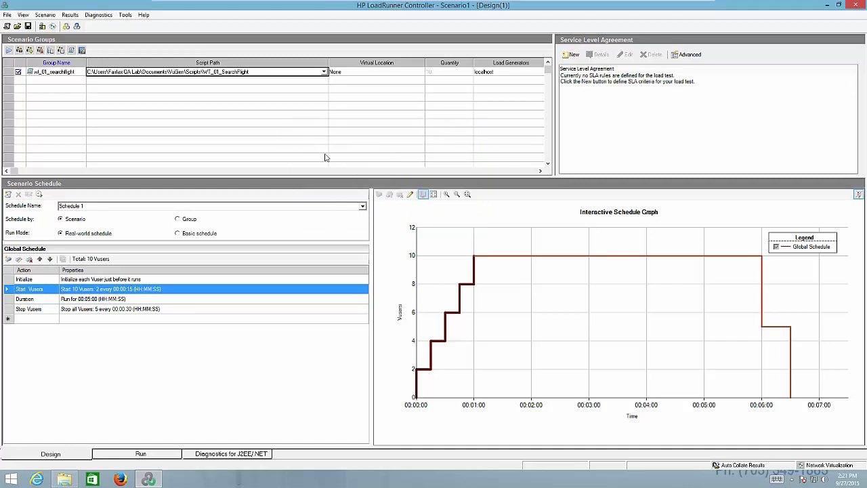
right_click(10, 72)
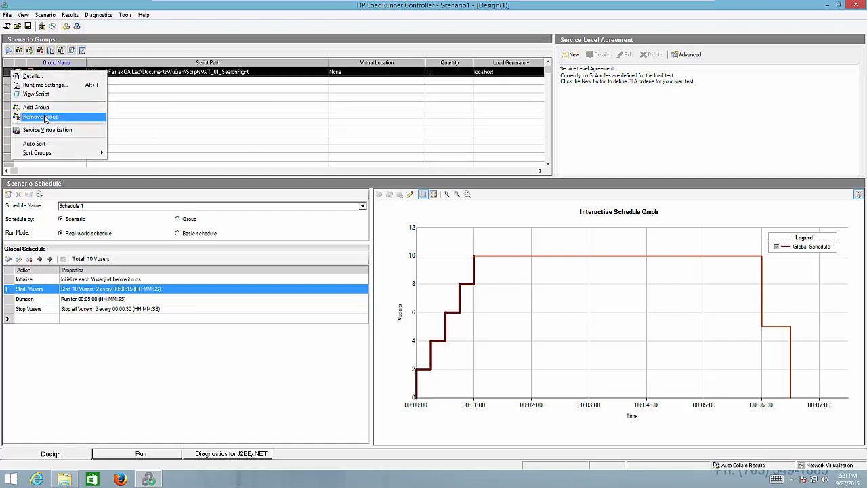
left_click(189, 116)
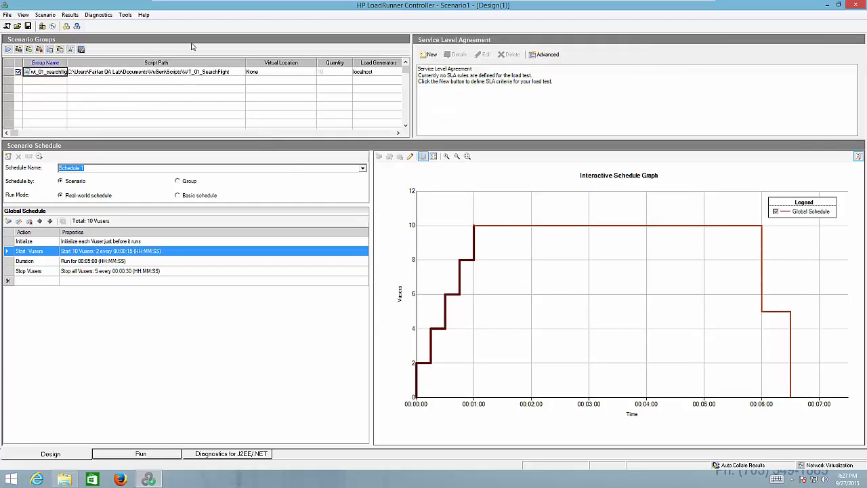
- Examine the pacing, log, think time and additional attributes run-time settings of the WT_01_SearchFlight script, and close them
left_click(50, 52)
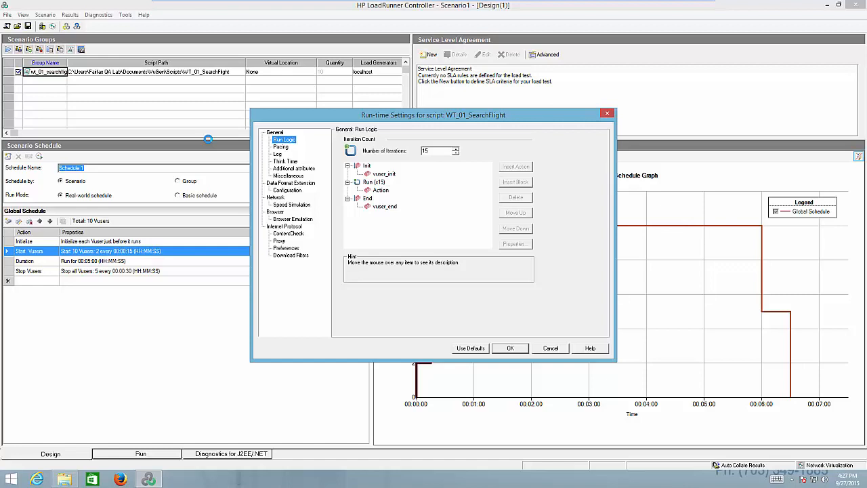
left_click(281, 147)
left_click(277, 154)
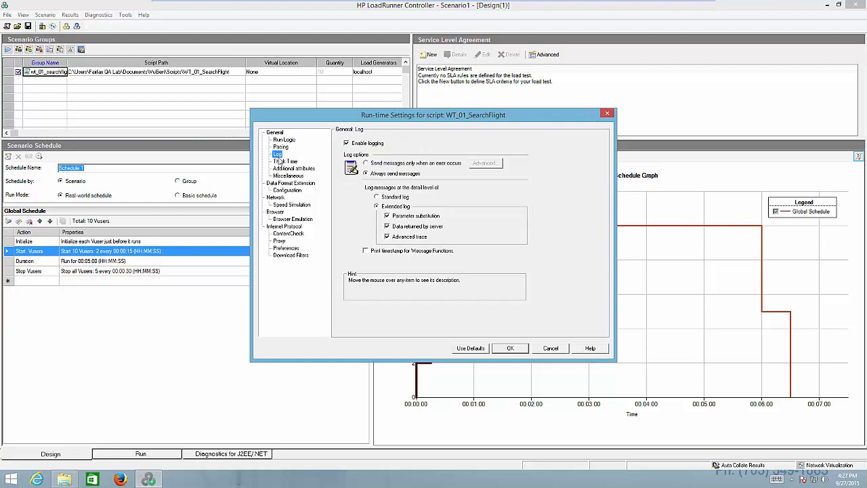
left_click(280, 161)
left_click(284, 169)
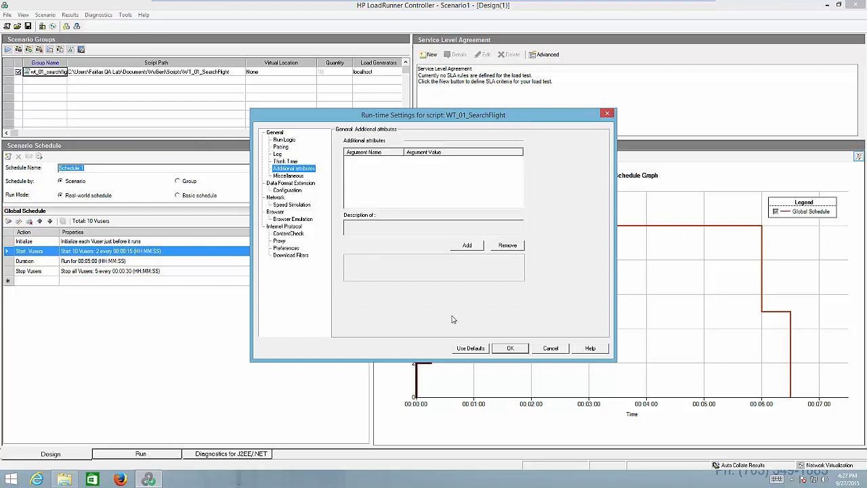
left_click(513, 349)
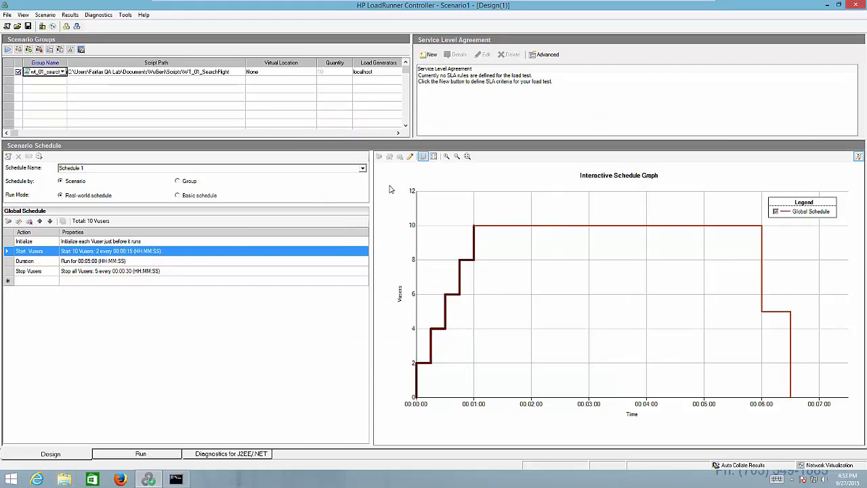
- Examine the WT_01_SearchFlight group's expanded details, covering its rendezvous points, Vusers and script files, and close them
left_click(60, 50)
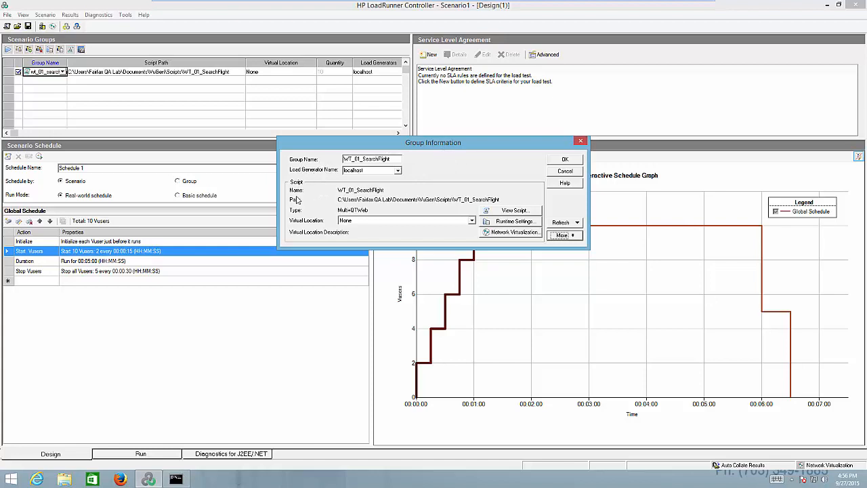
left_click(562, 236)
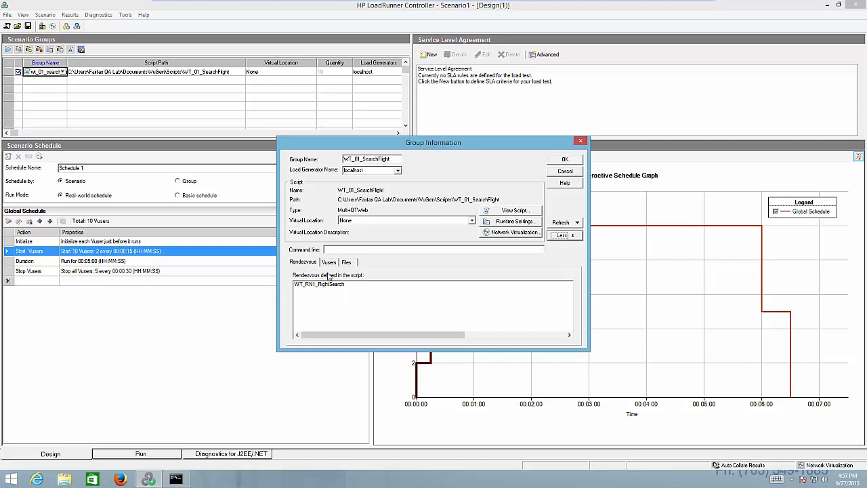
left_click(329, 262)
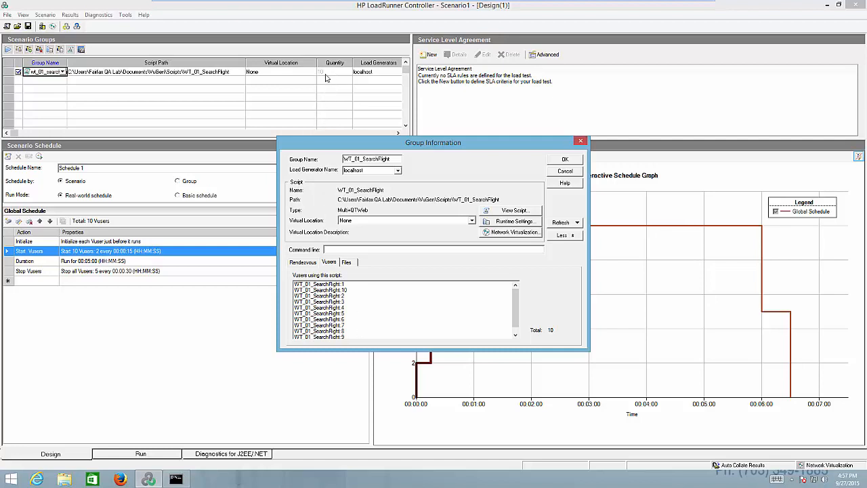
left_click(347, 262)
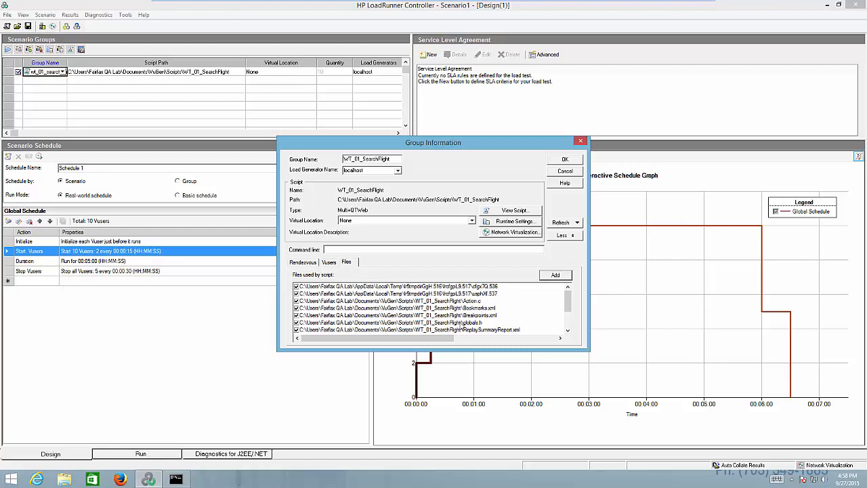
left_click(568, 325)
left_click_drag(569, 310, 569, 296)
left_click(567, 159)
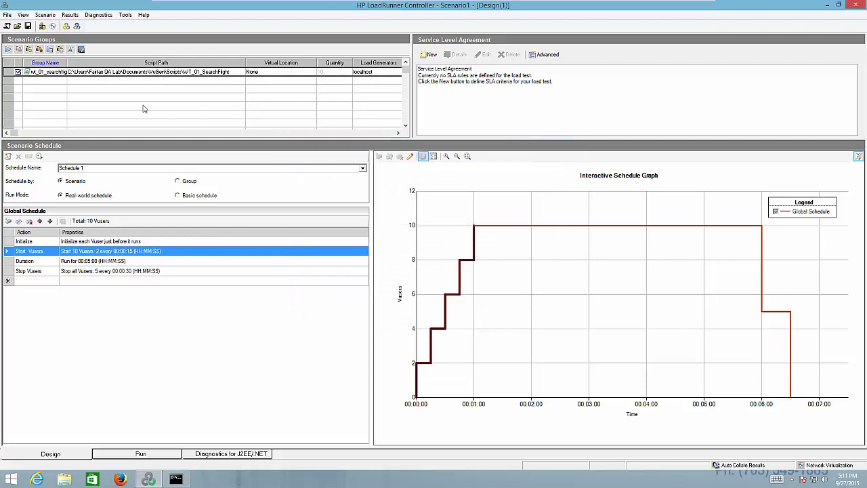
- View the group's script in Virtual User Generator and examine its rendezvous, first think time and start transaction lines
left_click(71, 50)
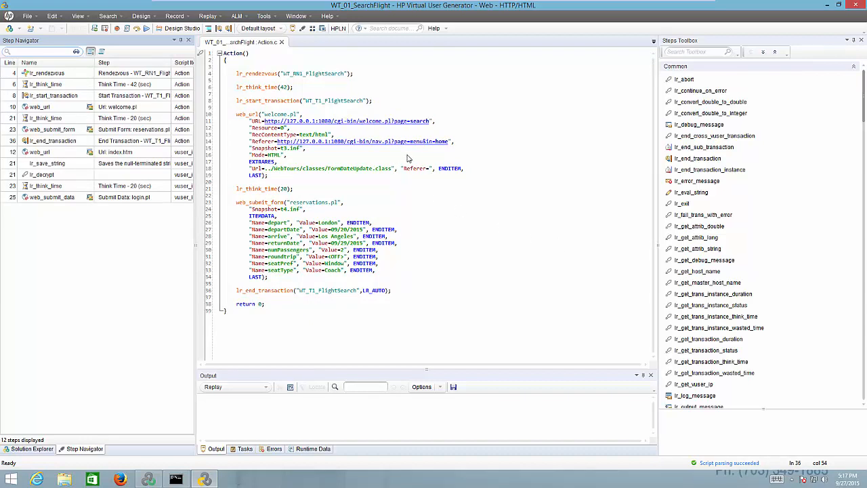
left_click(238, 74)
key("Home")
key("shift+End")
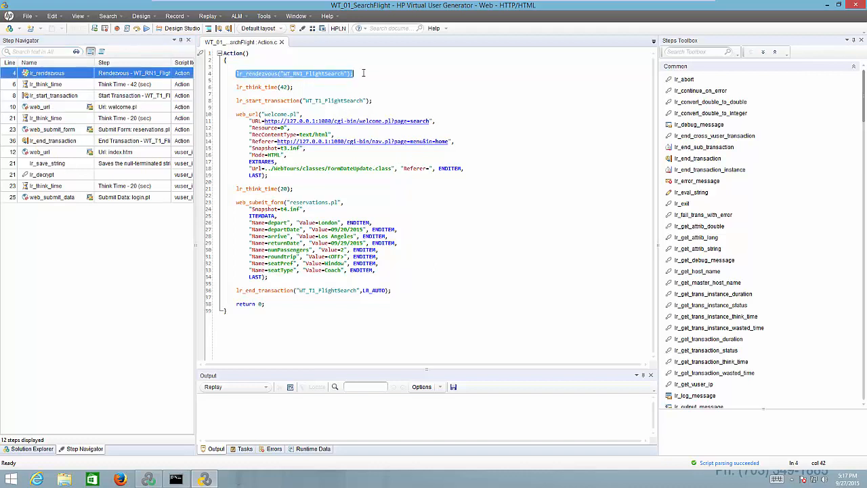
left_click_drag(234, 87, 312, 88)
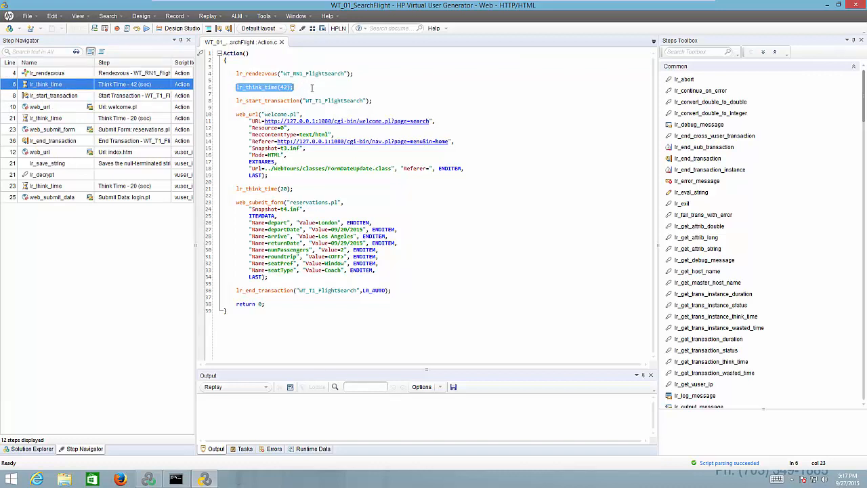
left_click(236, 101)
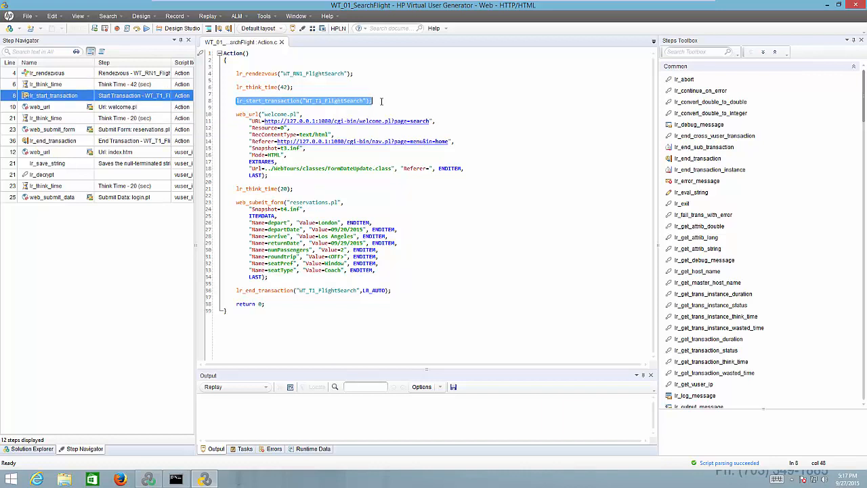
left_click(464, 231)
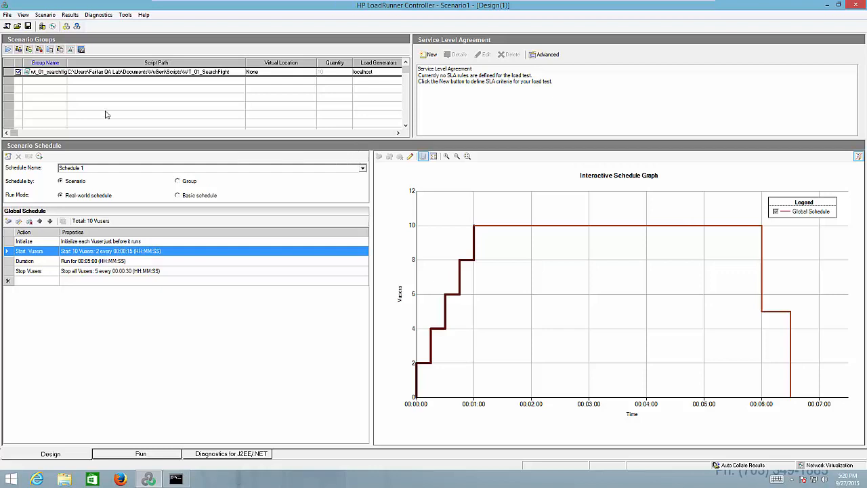
- Start the load test scenario and allow the existing results directory to be overwritten
left_click(8, 50)
left_click(9, 51)
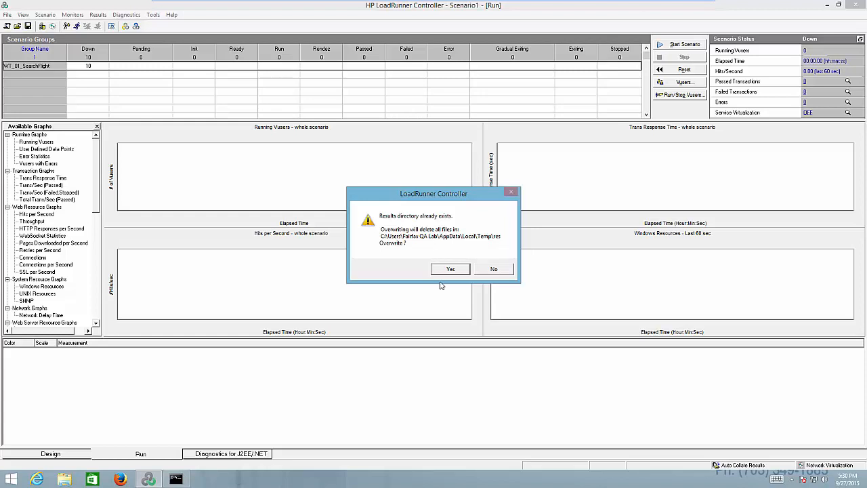
left_click(453, 269)
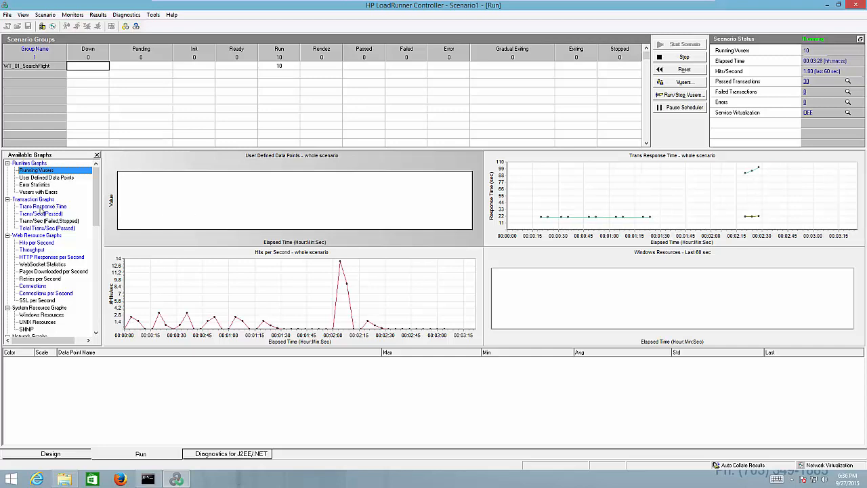
- Display the Trans Response Time graph's per-transaction measurements during the run
left_click(41, 207)
left_click(40, 208)
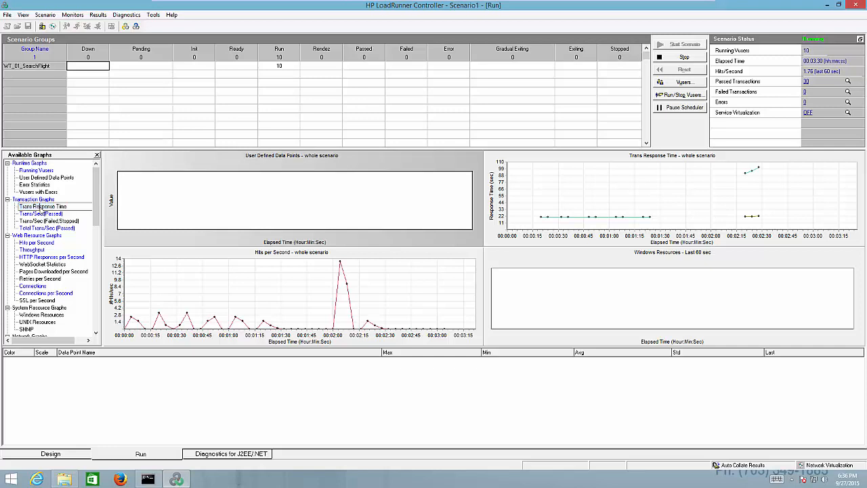
left_click(66, 215)
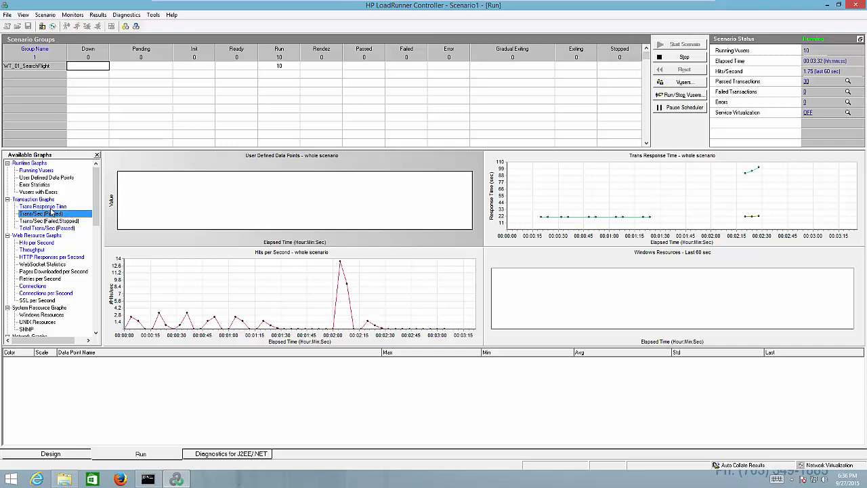
double_click(50, 208)
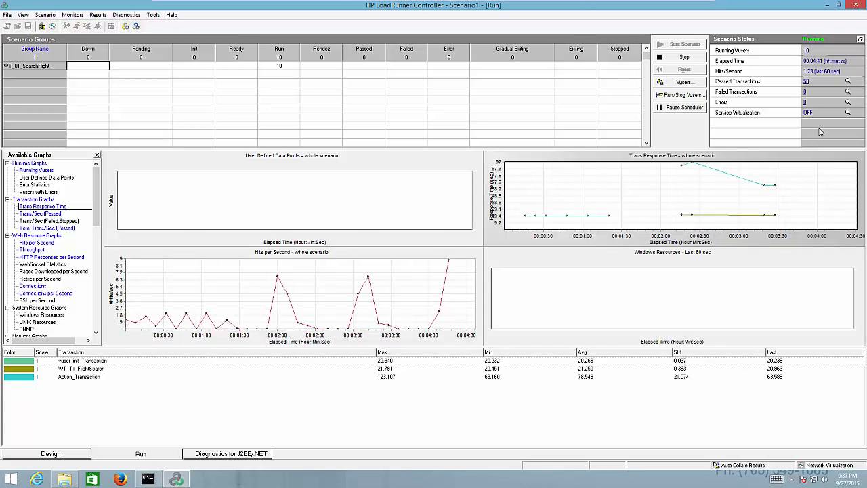
- Examine the passed transactions breakdown for vuser_init_Transaction, Action_Transaction and WT_T1_FlightSearch
left_click(806, 82)
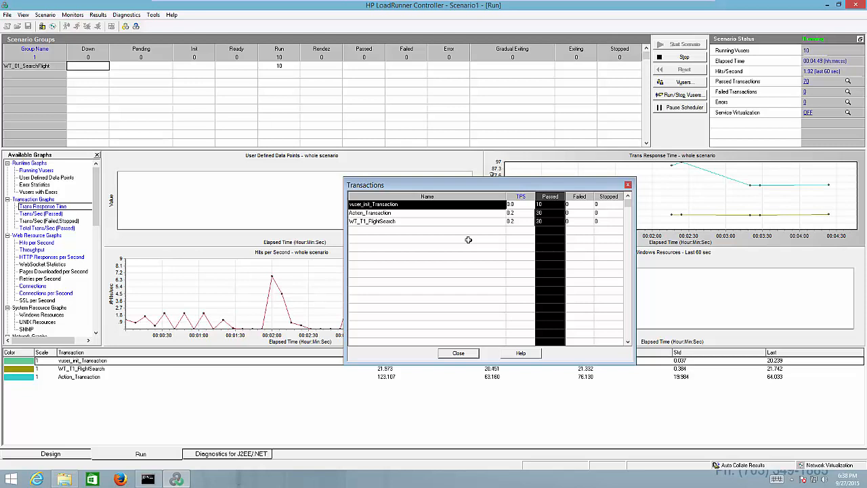
left_click(519, 221)
left_click(552, 202)
left_click(547, 213)
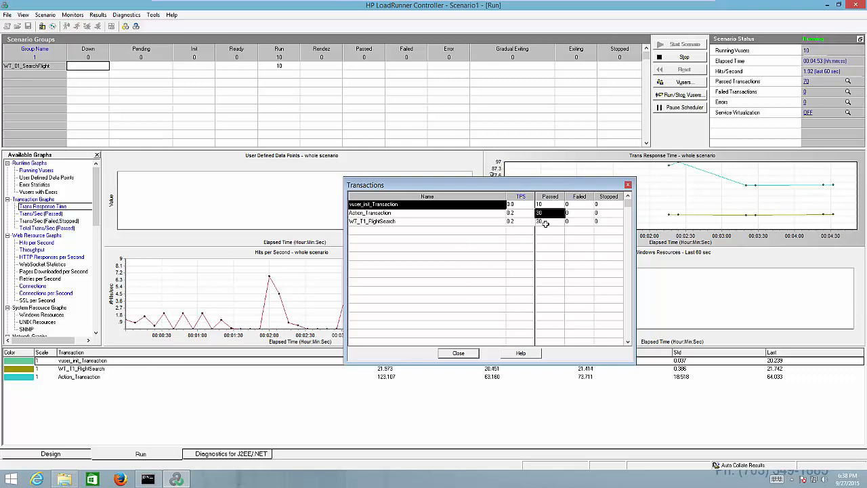
left_click(545, 222)
left_click(544, 256)
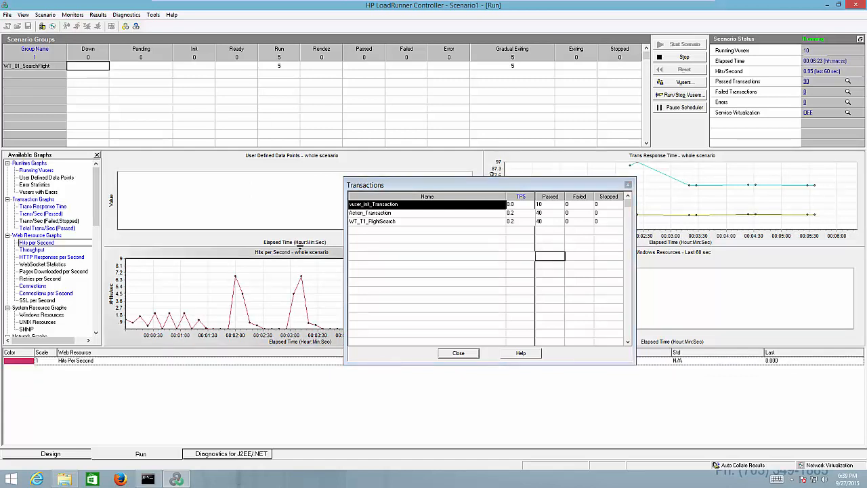
- Move the Transactions window clear of the Hits per Second graph to examine that graph
left_click(142, 259)
left_click(482, 189)
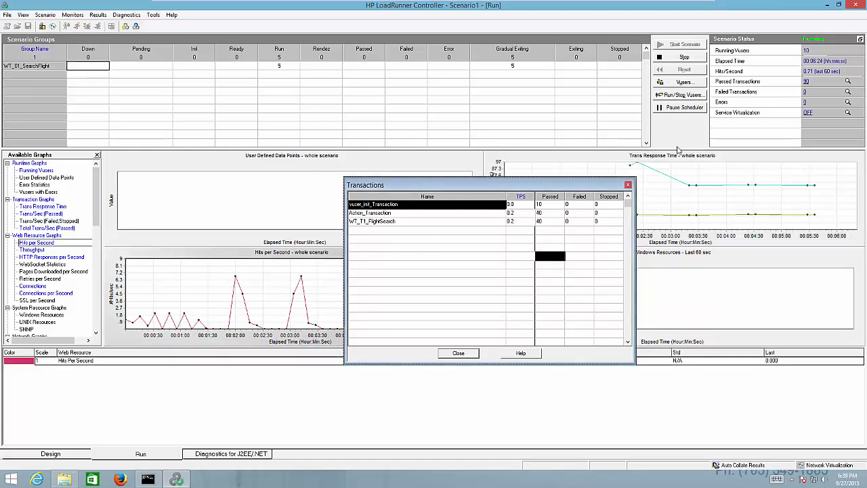
left_click_drag(467, 185, 628, 147)
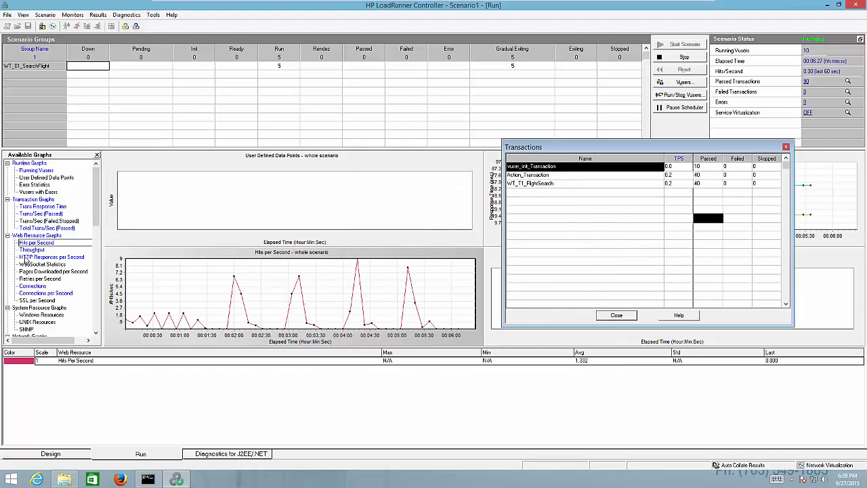
- View the Trans/Sec (Failed,Stopped) graph and the Running Vusers graph for the whole scenario
double_click(46, 221)
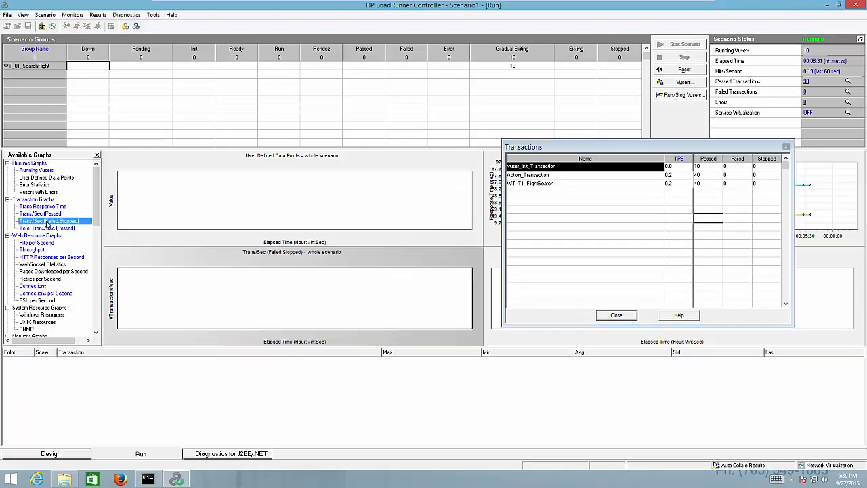
left_click(269, 260)
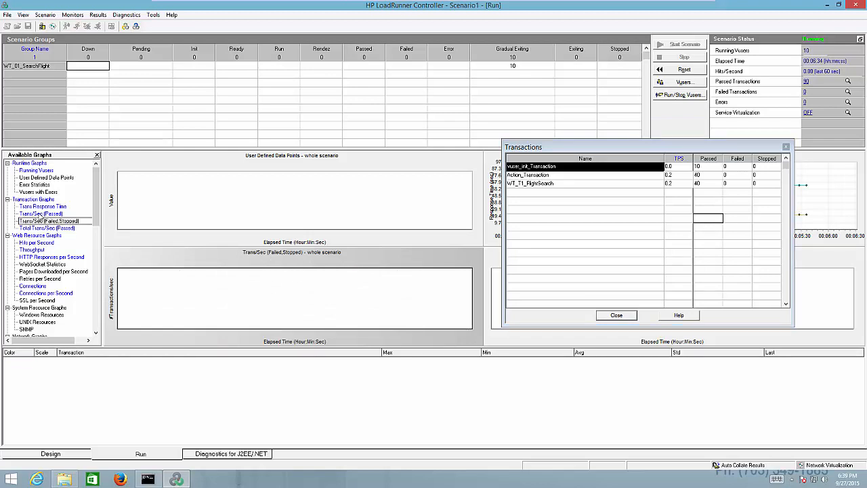
double_click(37, 171)
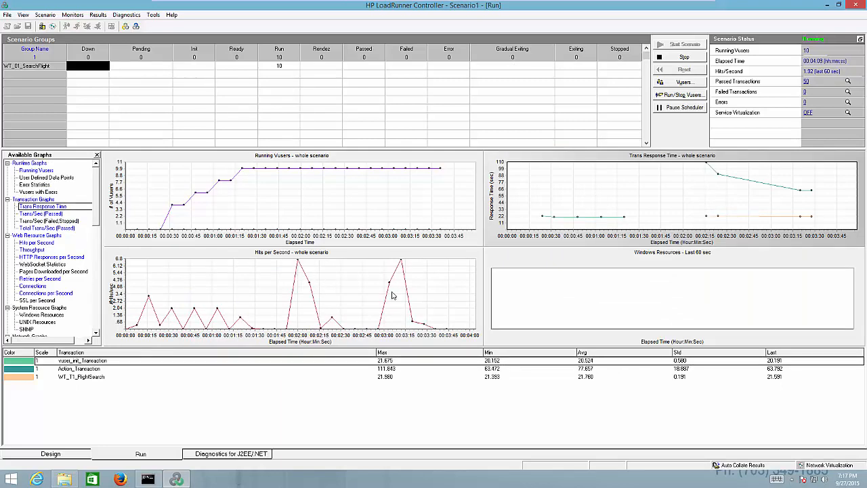
- Check the running scenario's progress on the design schedule graph, and return to the run view
left_click(61, 456)
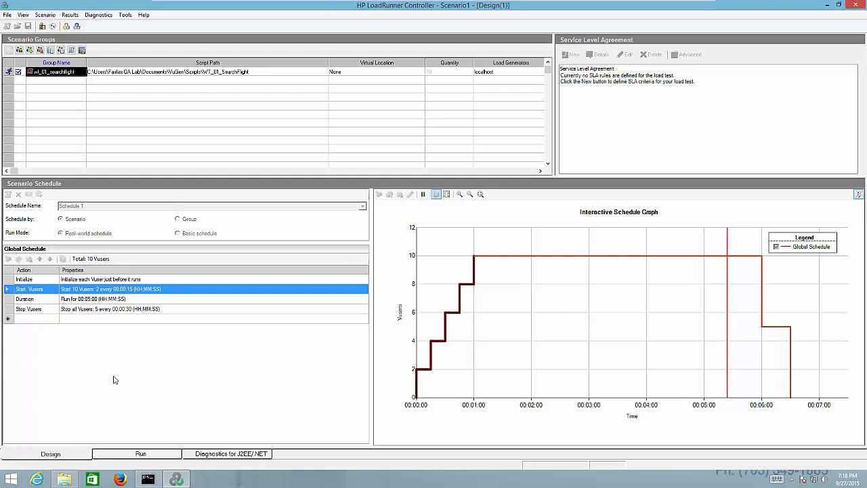
left_click(148, 458)
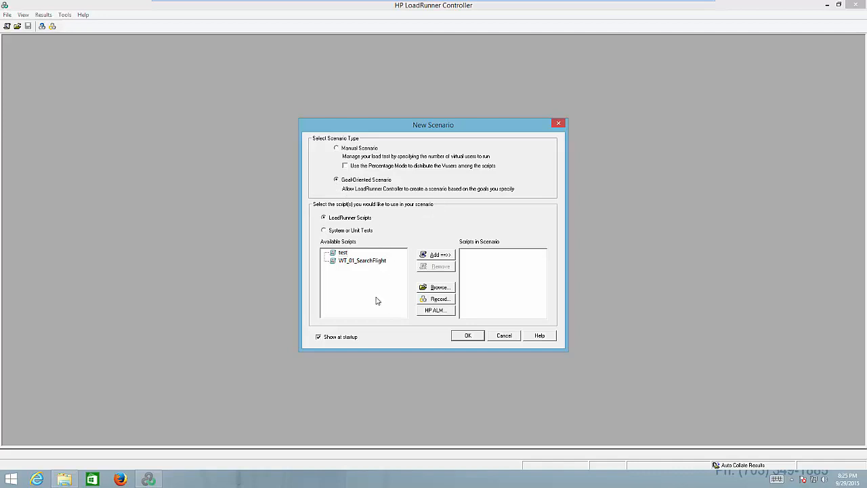
- Create a goal-oriented scenario that uses the WT_01_SearchFlight script
left_click(372, 262)
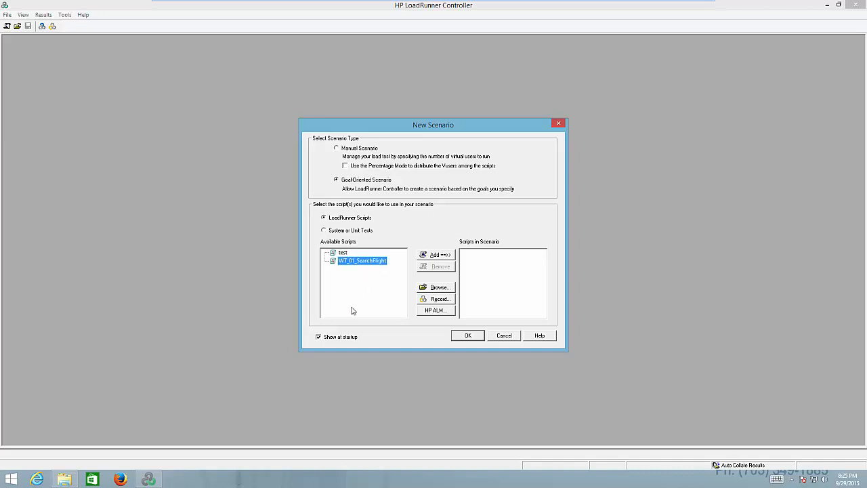
left_click(441, 255)
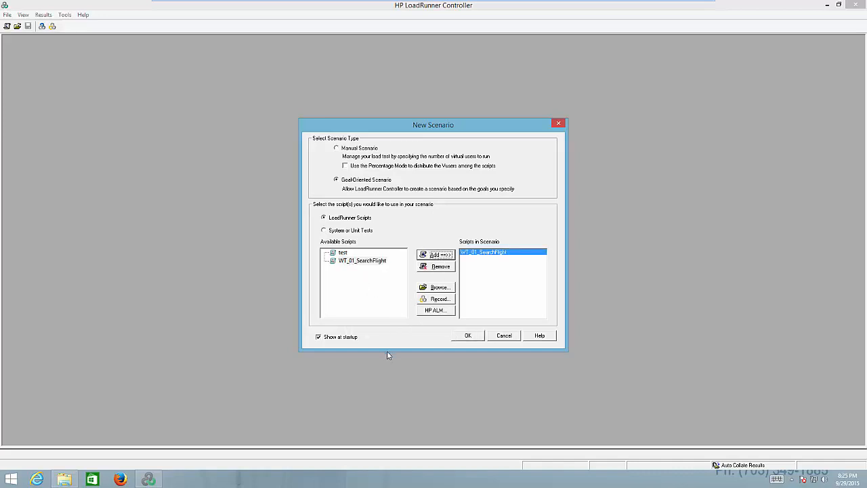
left_click(469, 335)
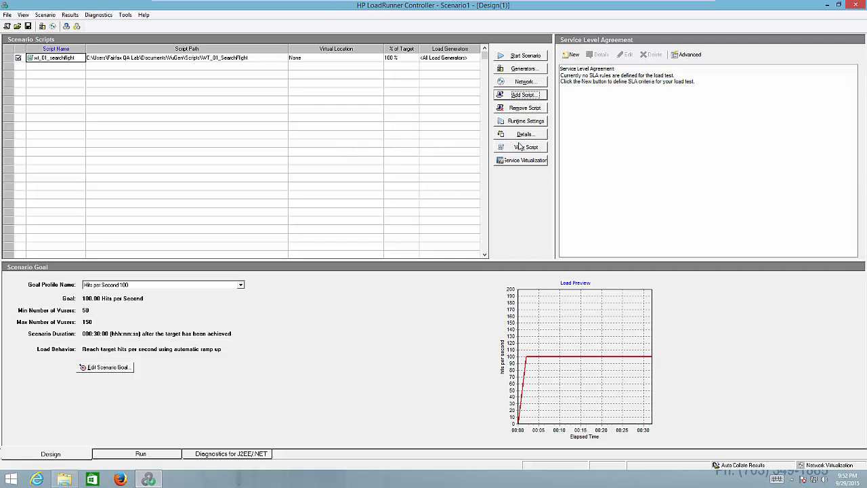
- Examine the options for adding a script to the goal-oriented scenario, and cancel without adding one
left_click(531, 96)
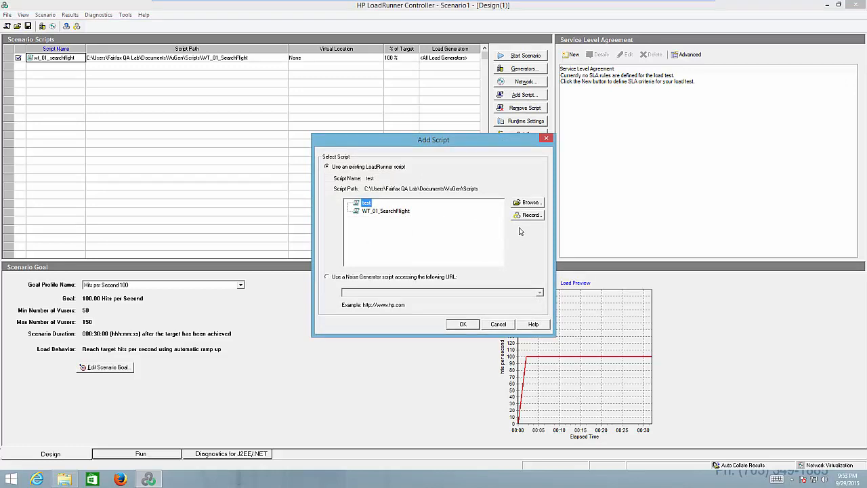
left_click(498, 325)
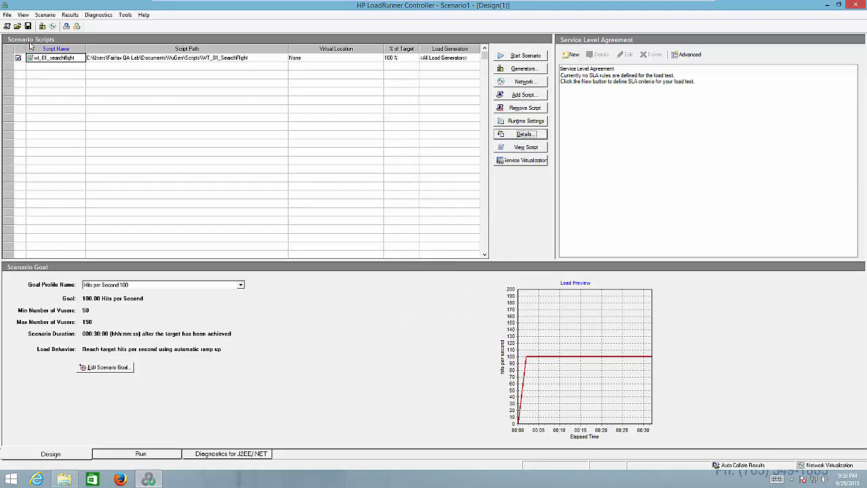
- Review the script's runtime settings for pacing, log and think time, and cancel without changing them
left_click(534, 124)
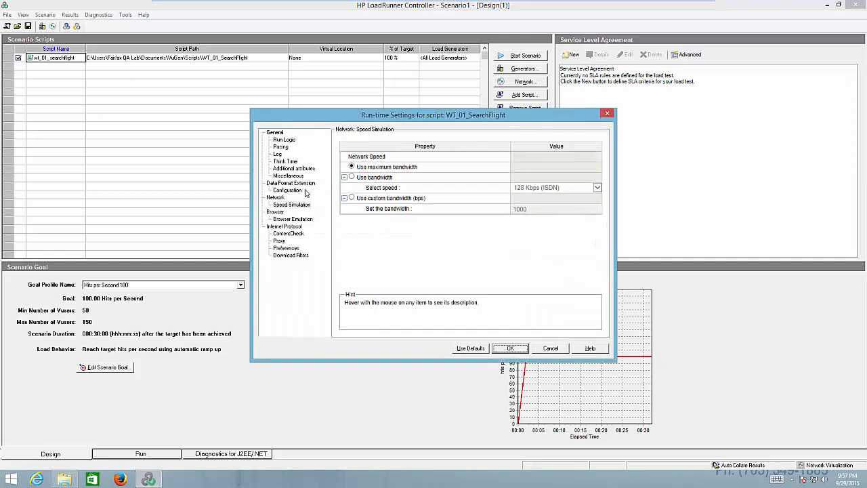
left_click(283, 146)
left_click(278, 154)
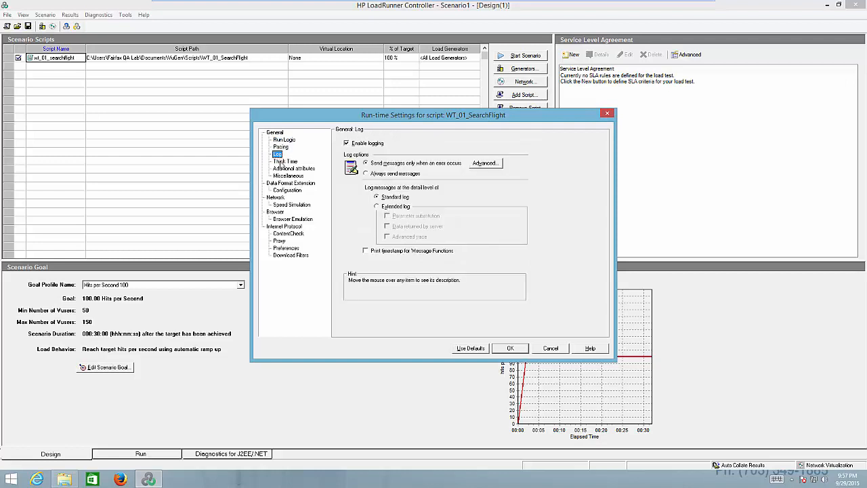
left_click(284, 162)
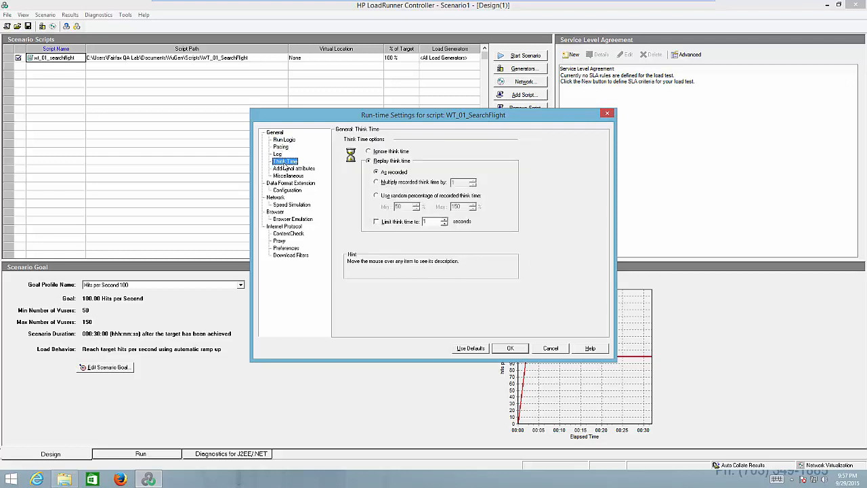
left_click(551, 351)
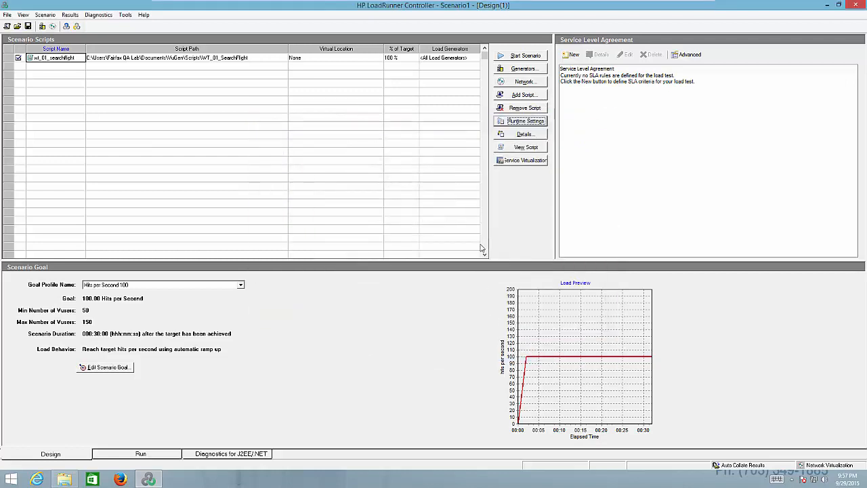
- Inspect the script's detailed information, including its rendezvous points and the files it uses, and close it without changes
left_click(524, 134)
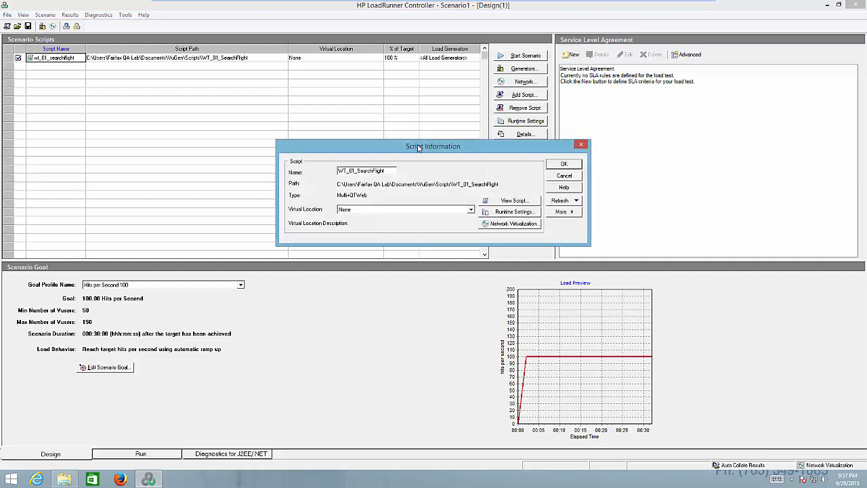
left_click_drag(418, 148, 396, 91)
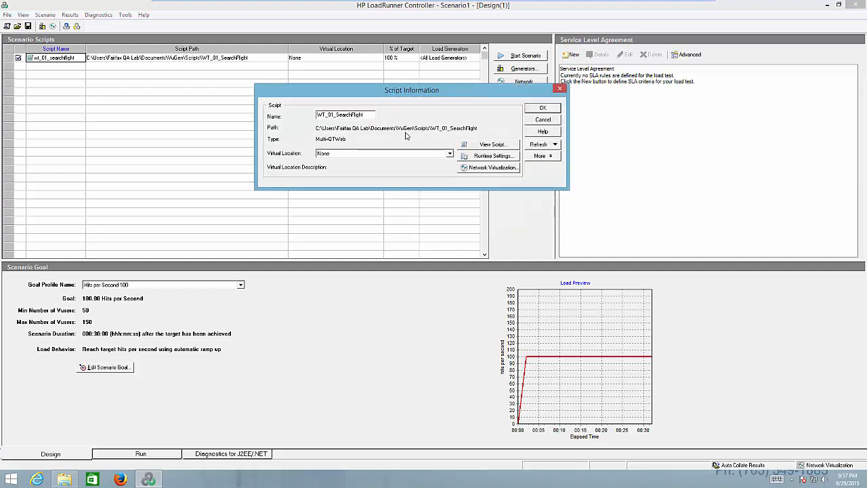
left_click(546, 156)
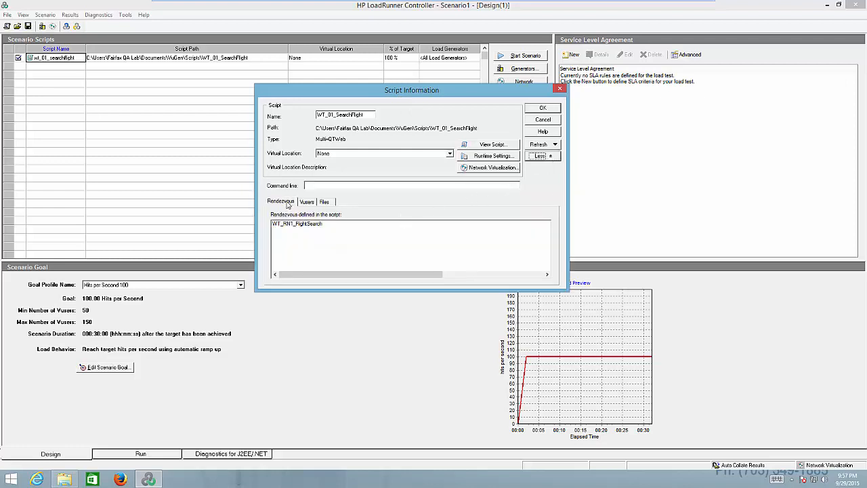
left_click(326, 202)
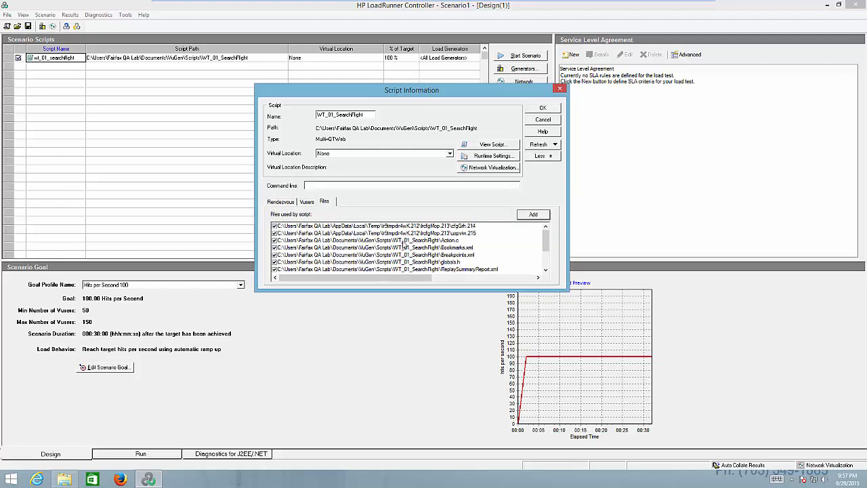
left_click(543, 122)
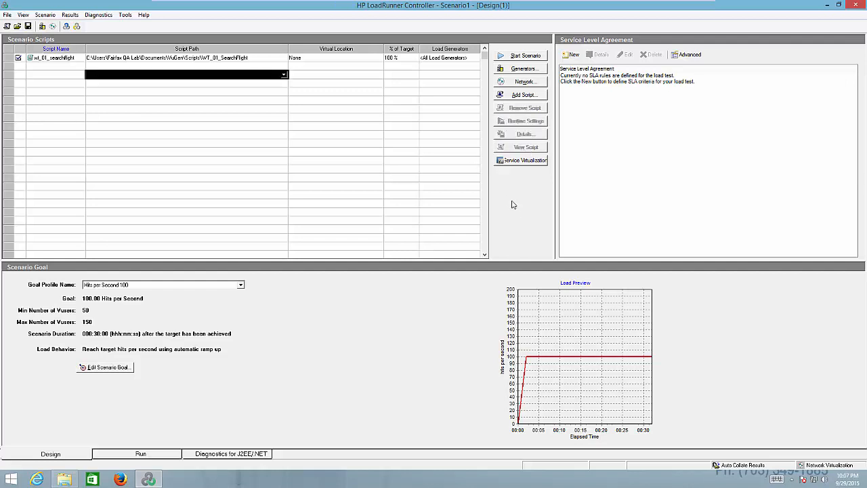
- Examine the new load generator options for Vuser limits, network virtualization and runtime quota, and leave the load generators without adding one
left_click(520, 69)
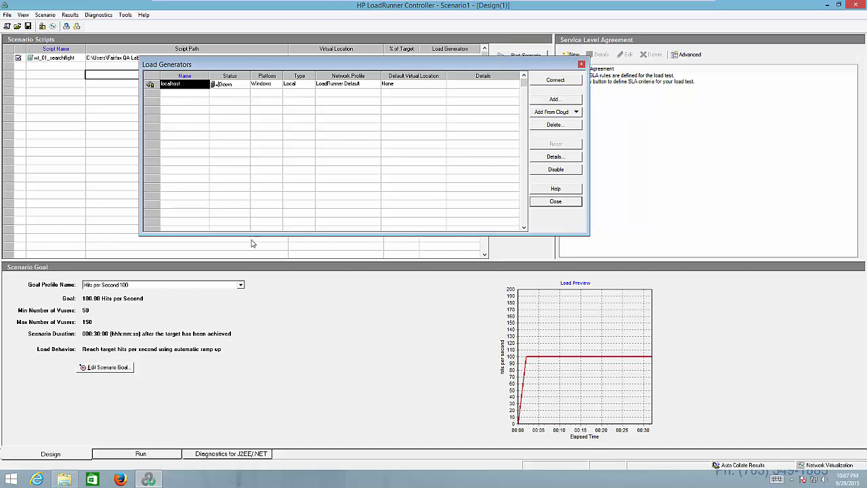
left_click(559, 100)
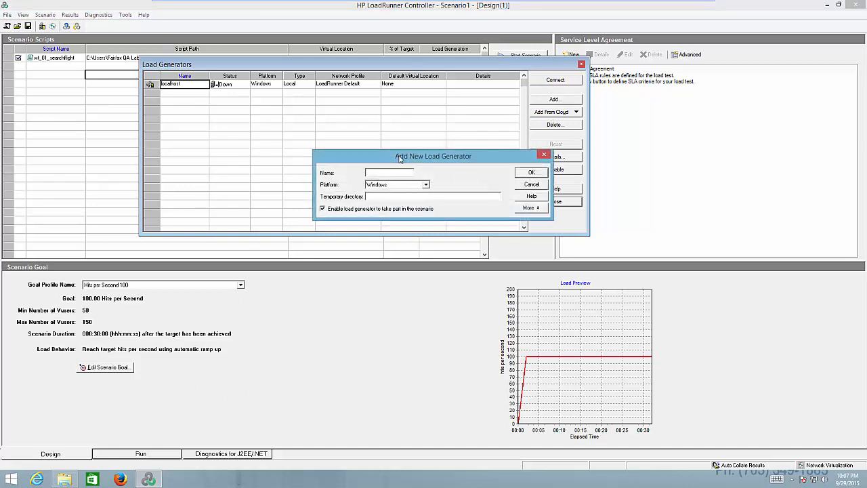
left_click_drag(399, 159, 366, 98)
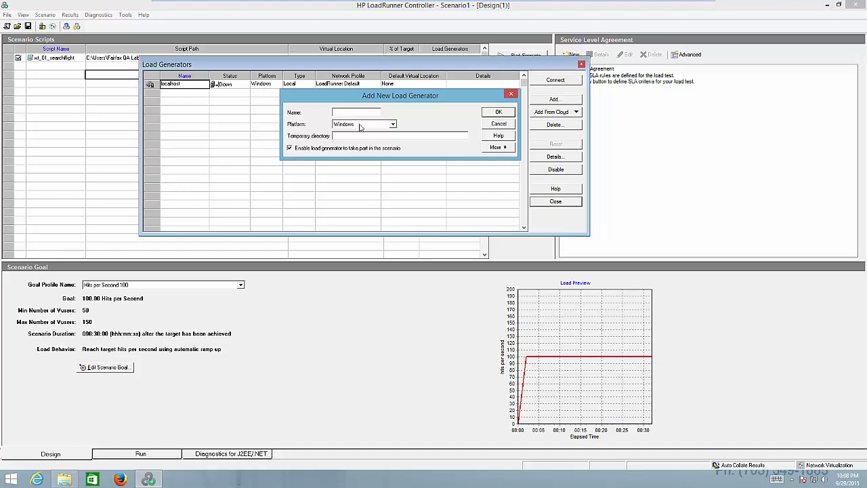
left_click(498, 147)
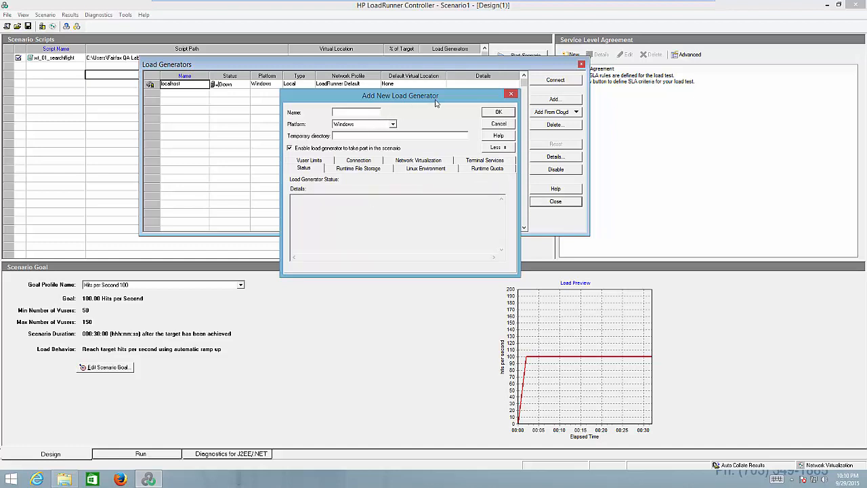
left_click(317, 162)
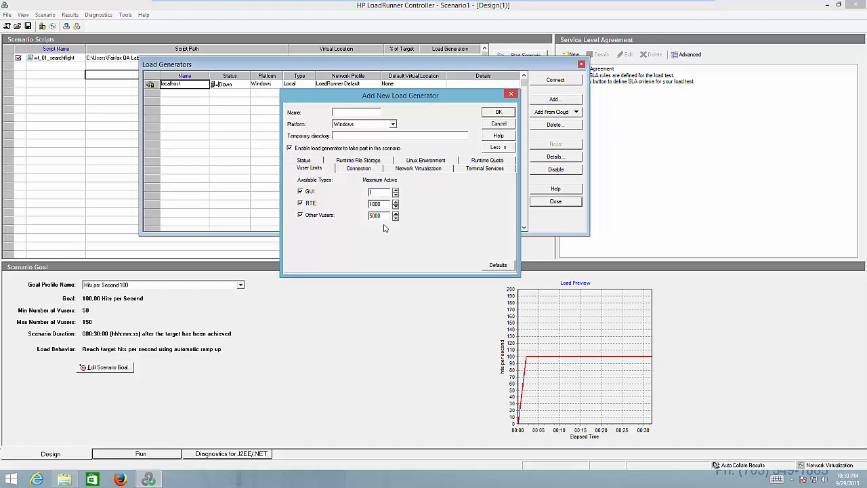
left_click(432, 169)
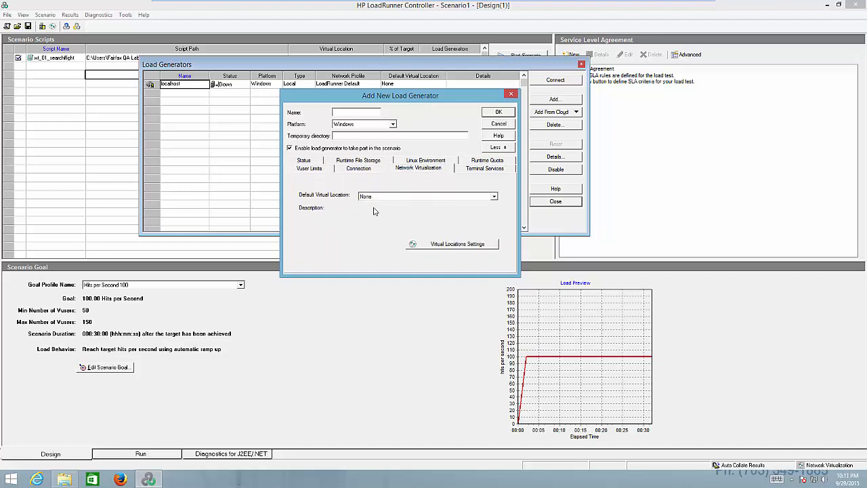
left_click(488, 161)
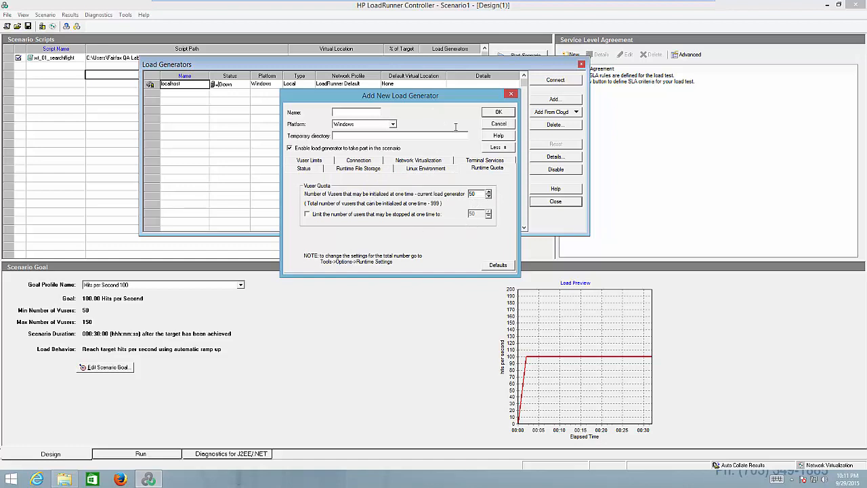
left_click(499, 125)
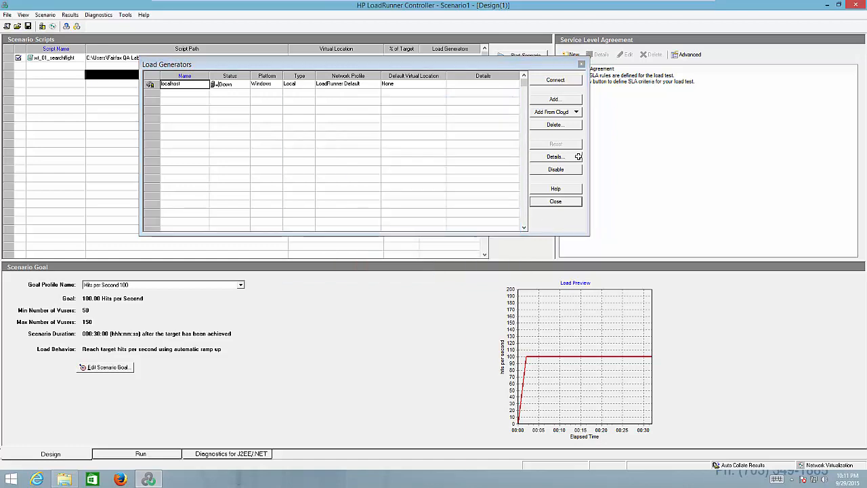
left_click(562, 203)
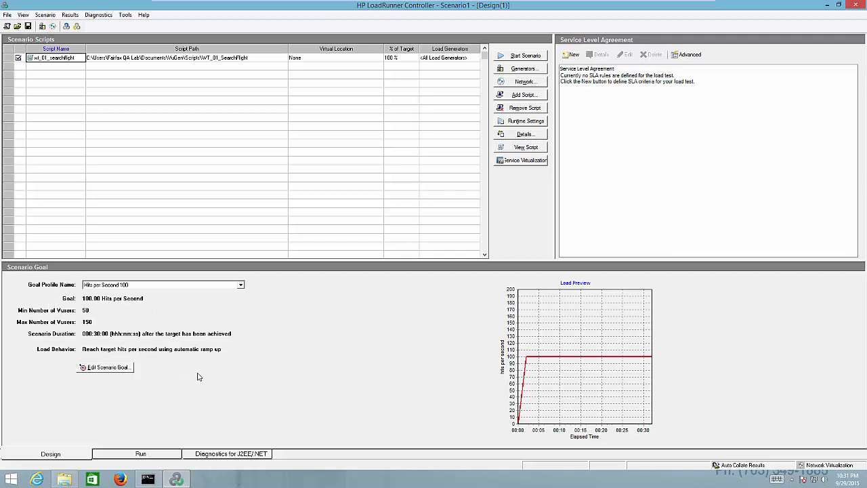
- Open the scenario goal for editing and look at renaming its goal profile, keeping the existing name
left_click(106, 368)
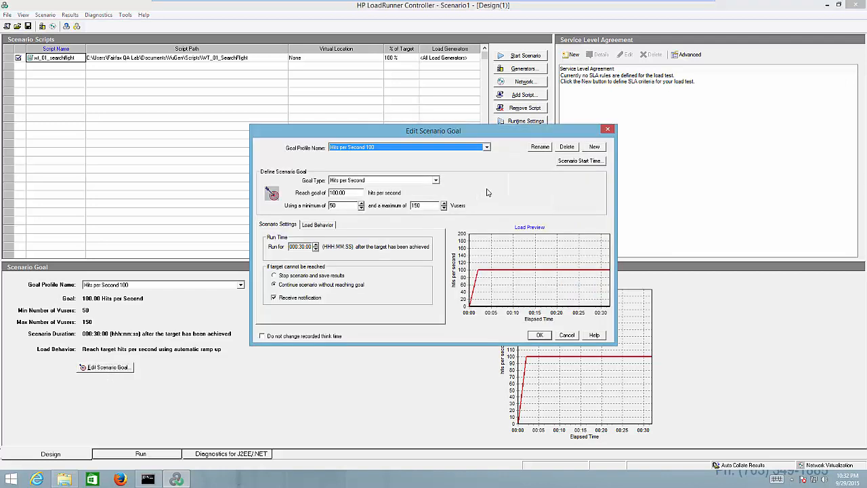
key("Tab")
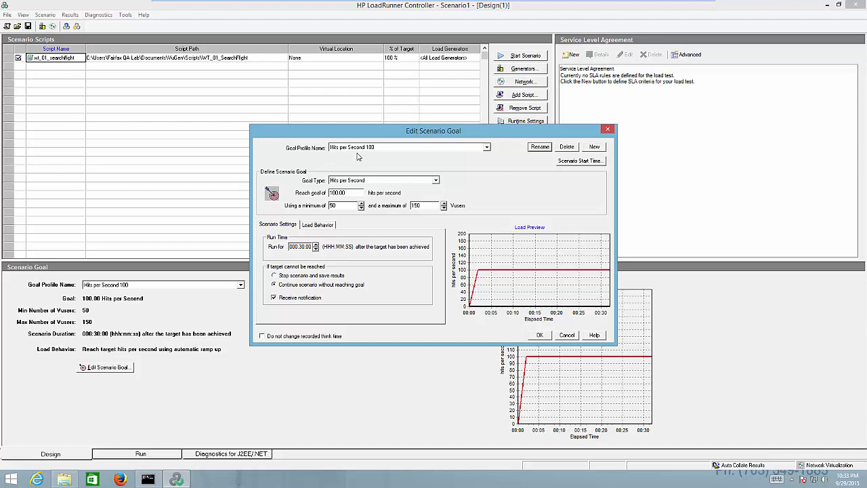
left_click(541, 147)
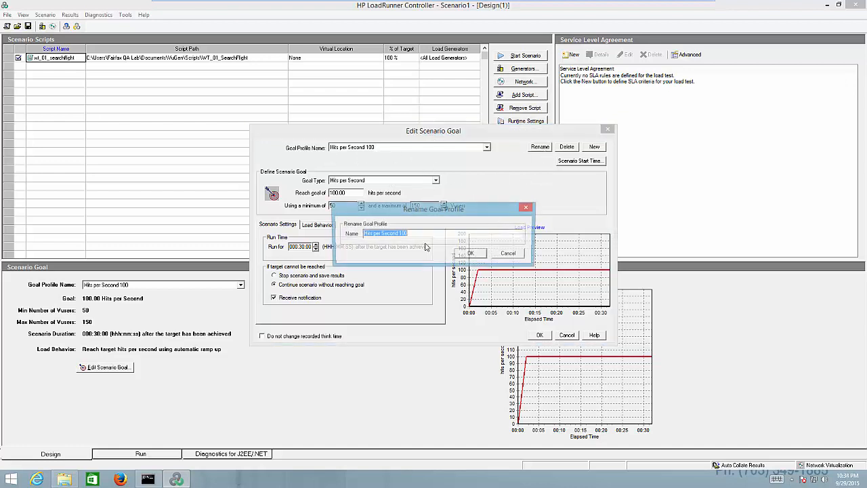
left_click(390, 234)
left_click_drag(407, 233, 342, 226)
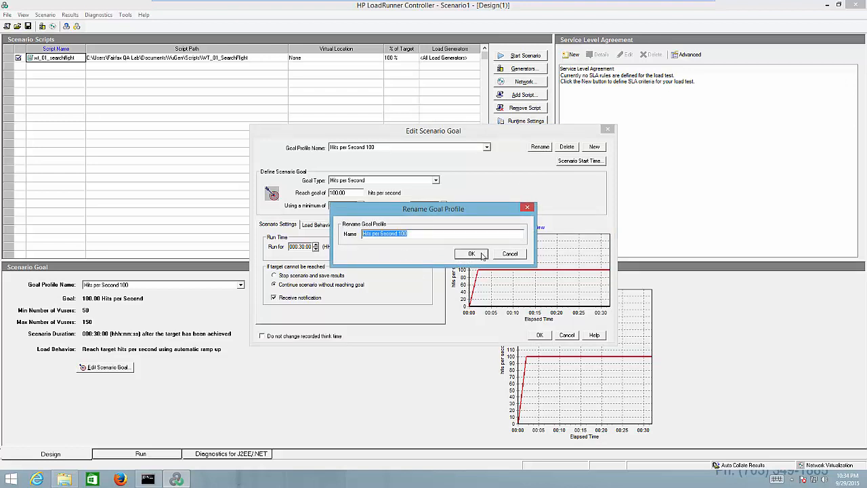
left_click(511, 254)
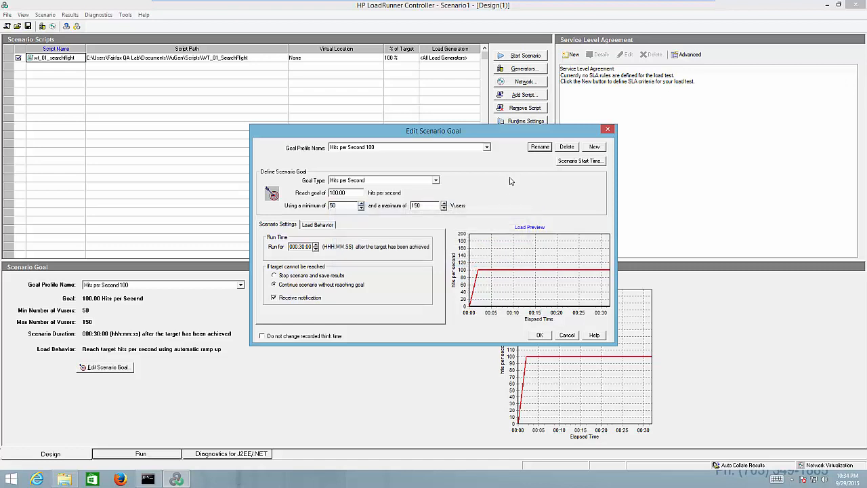
- Review the available goal types, keep Hits per Second, and check its target value
left_click(464, 183)
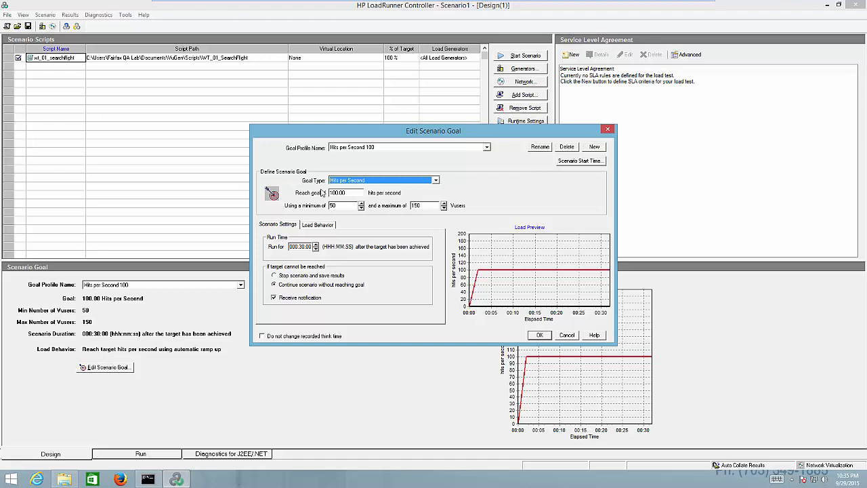
left_click(392, 182)
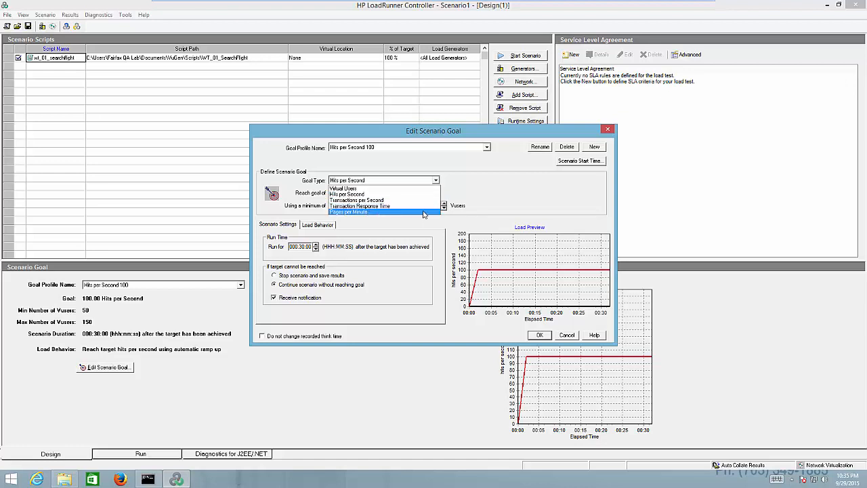
left_click(366, 195)
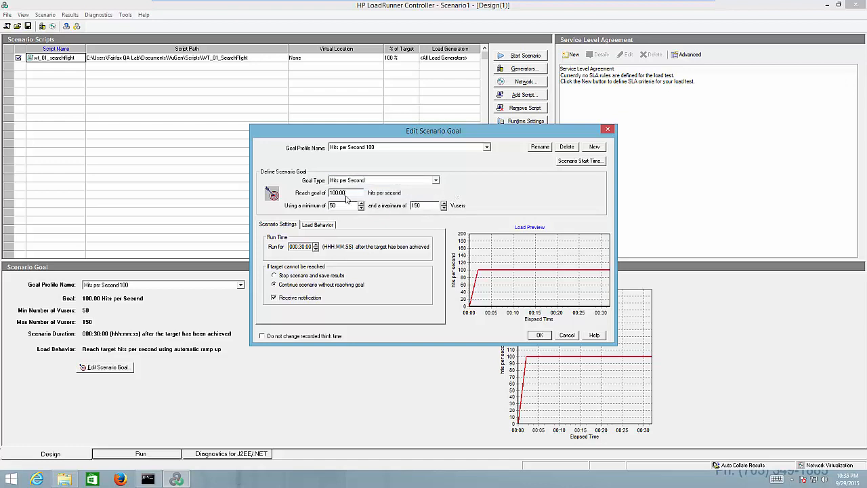
left_click(350, 193)
- Try adjusting the hours and minutes of the run time after the target is achieved, and discard the scenario goal edits
left_click(316, 244)
left_click(316, 244)
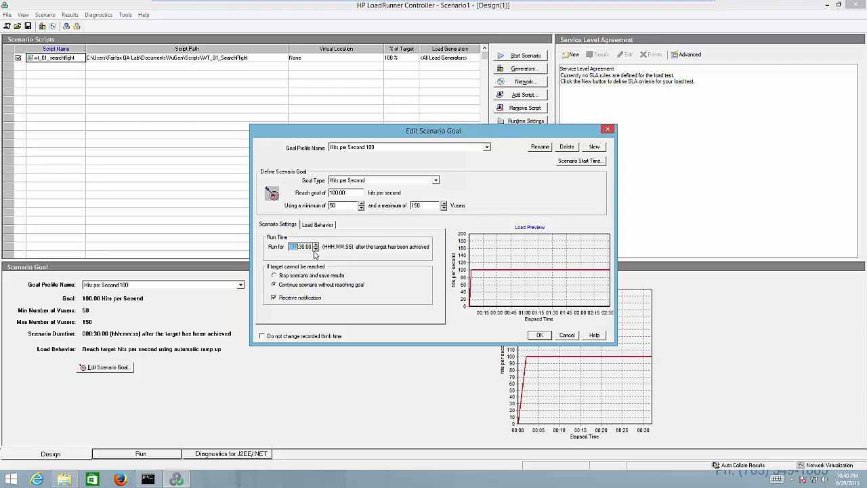
left_click(315, 249)
left_click(315, 250)
left_click(301, 247)
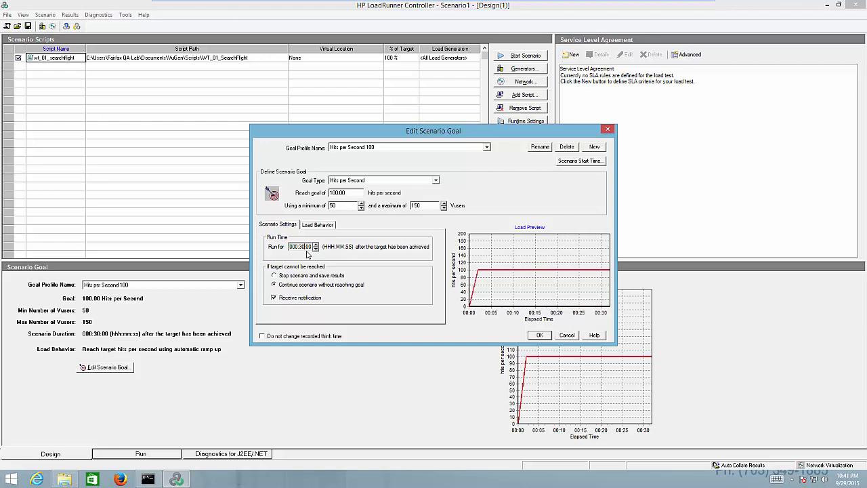
left_click(316, 245)
left_click(316, 245)
left_click(316, 244)
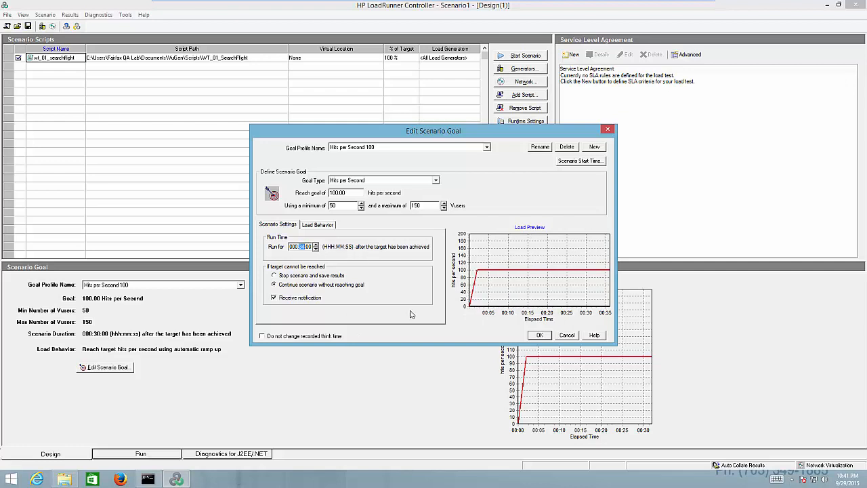
key("Escape")
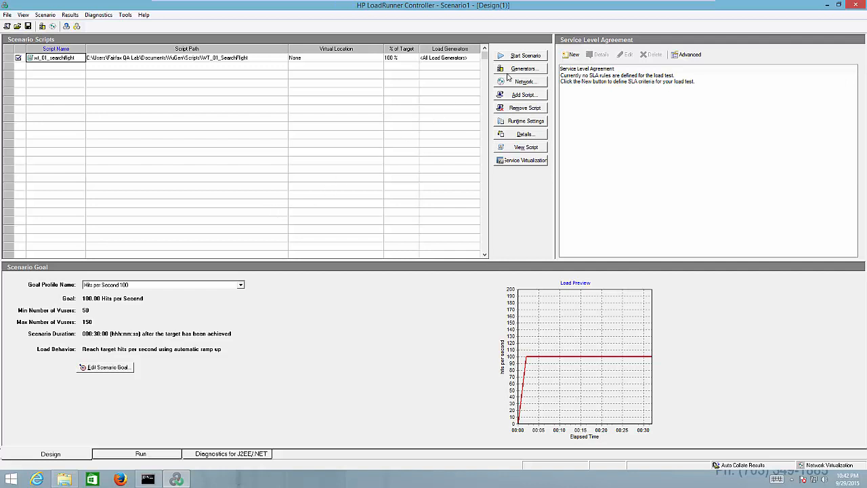
- Start the goal-oriented scenario, overwriting the existing results directory
left_click(525, 55)
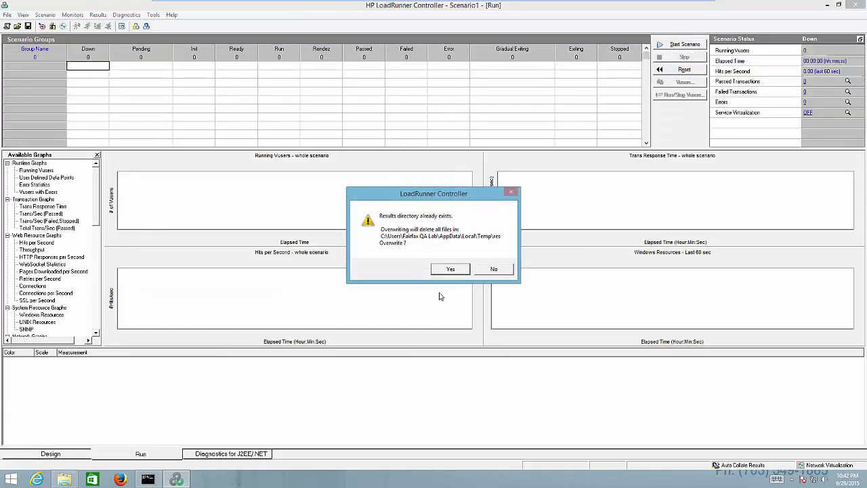
left_click(450, 270)
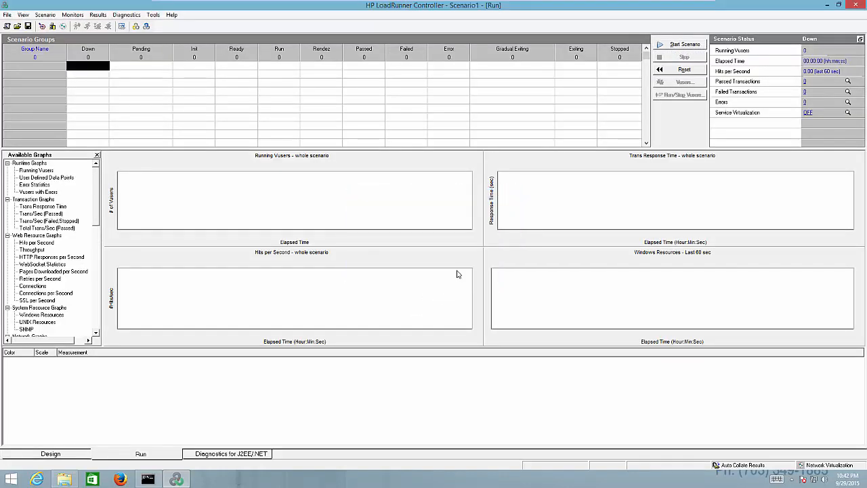